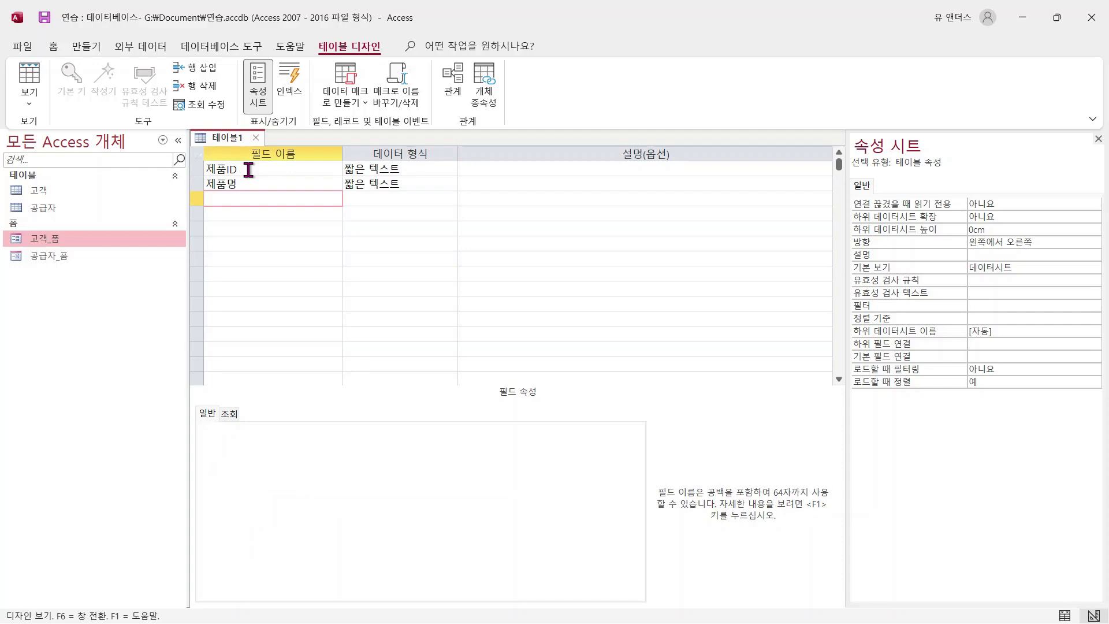
Add two fields named 공급자ID and 판매가 below the 제품명 field in the table design.
{"action": "type", "text": "공급ㅈㅏID"}
{"action": "key", "text": "Down"}
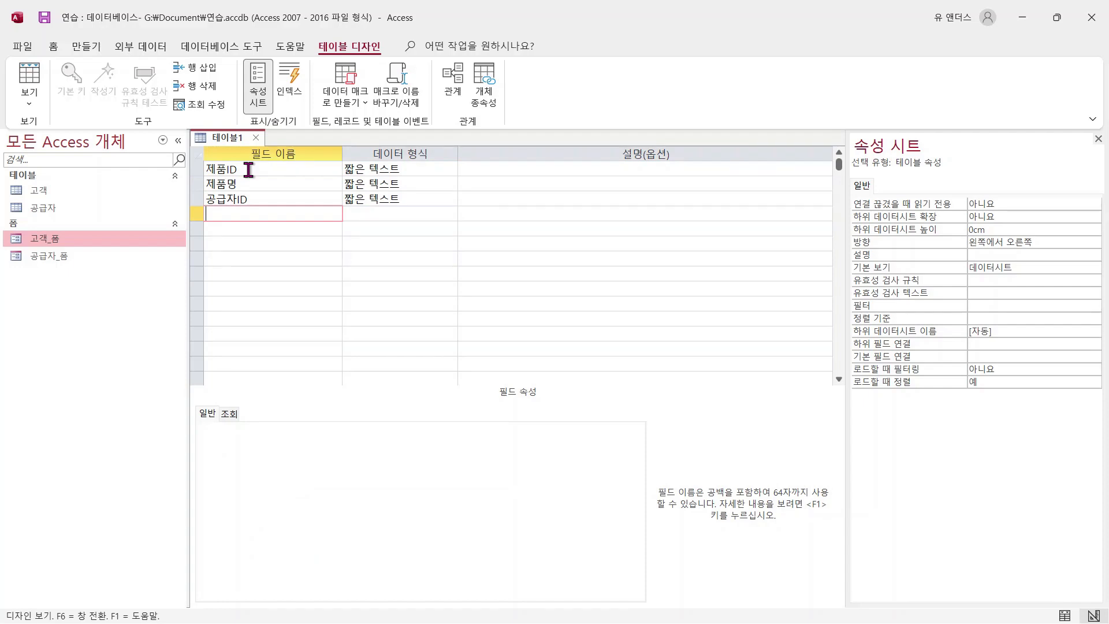
{"action": "type", "text": "vks"}
{"action": "key", "text": "BackSpace"}
{"action": "key", "text": "BackSpace"}
{"action": "key", "text": "BackSpace"}
{"action": "key", "text": "Hangul"}
{"action": "type", "text": "판ㅁㅐ가"}
{"action": "key", "text": "Down"}
Add two more fields named 원가 and 카데코리 below the 판매가 field.
{"action": "type", "text": "원가"}
{"action": "key", "text": "Return"}
{"action": "key", "text": "Return"}
{"action": "key", "text": "Return"}
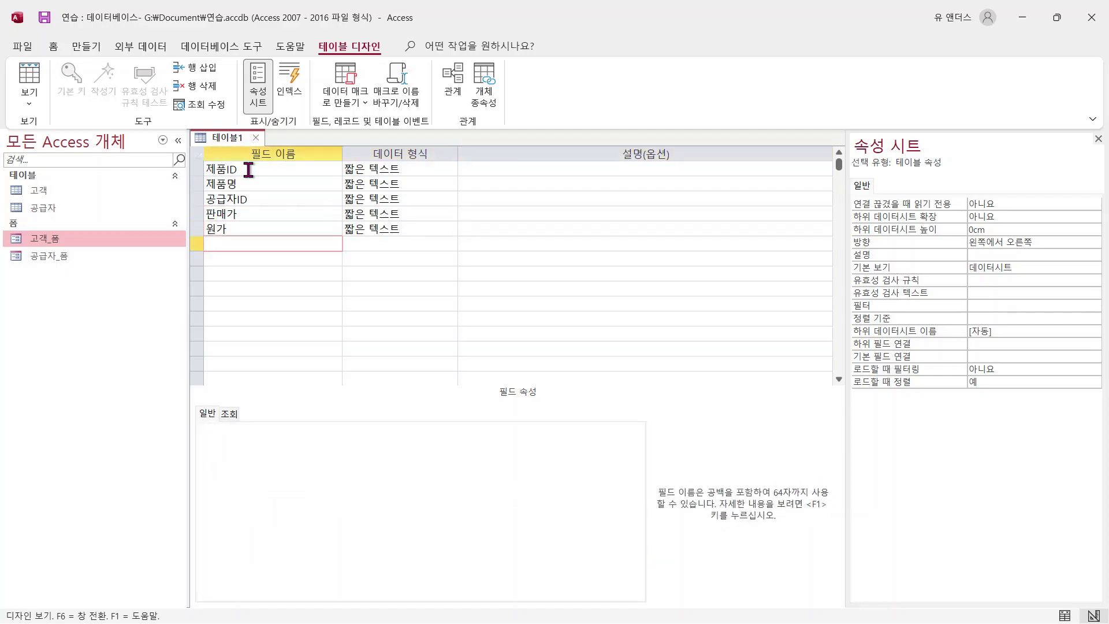
{"action": "type", "text": "카데코리"}
{"action": "key", "text": "Return"}
{"action": "key", "text": "Return"}
{"action": "key", "text": "Return"}
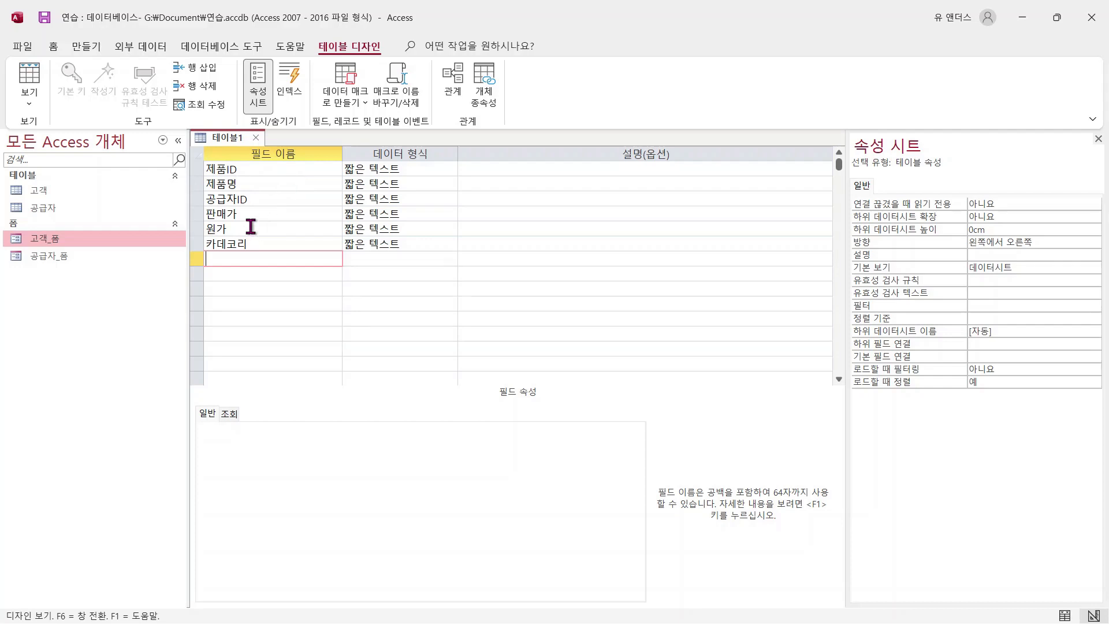
{"action": "left_click", "coordinate": [254, 245]}
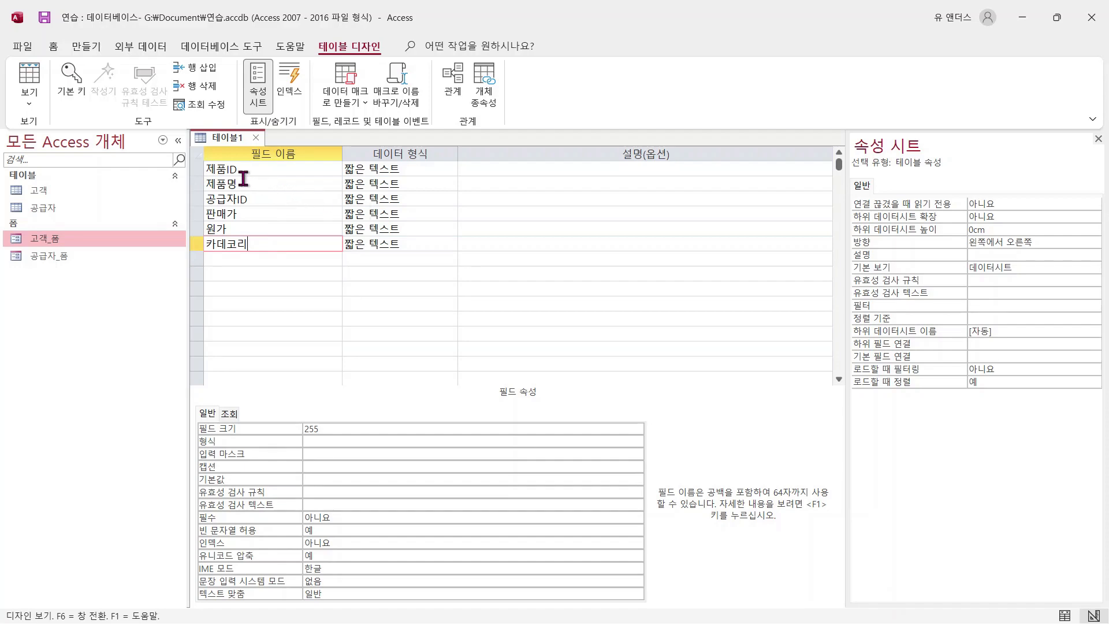
Set the data type of the 제품ID field to 일련 번호.
{"action": "left_click", "coordinate": [259, 172]}
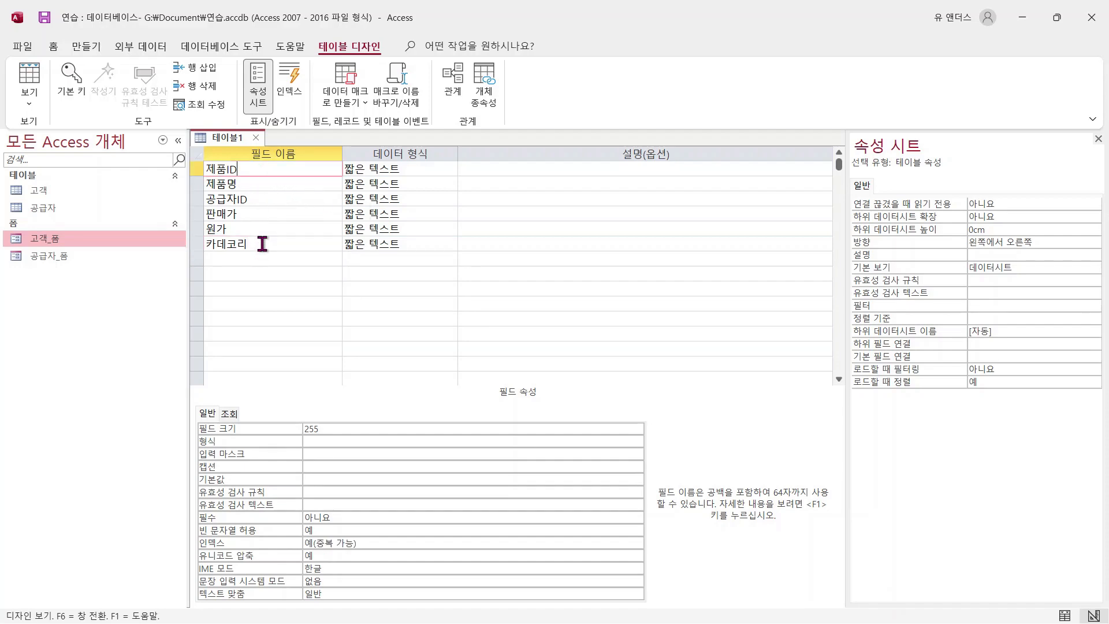
{"action": "left_click", "coordinate": [405, 171]}
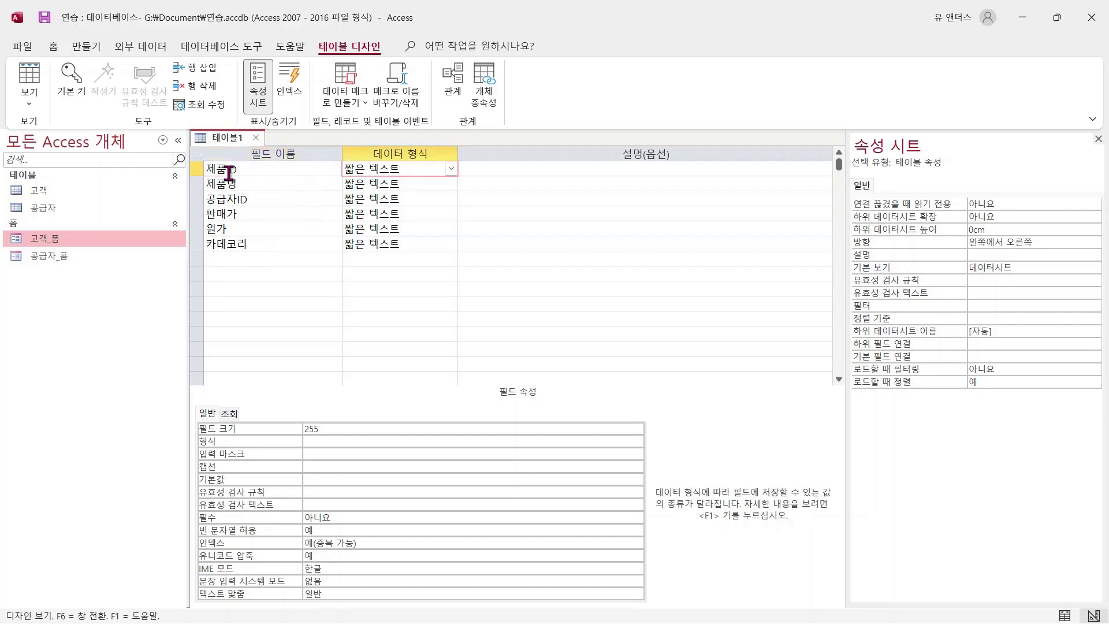
{"action": "left_click", "coordinate": [451, 168]}
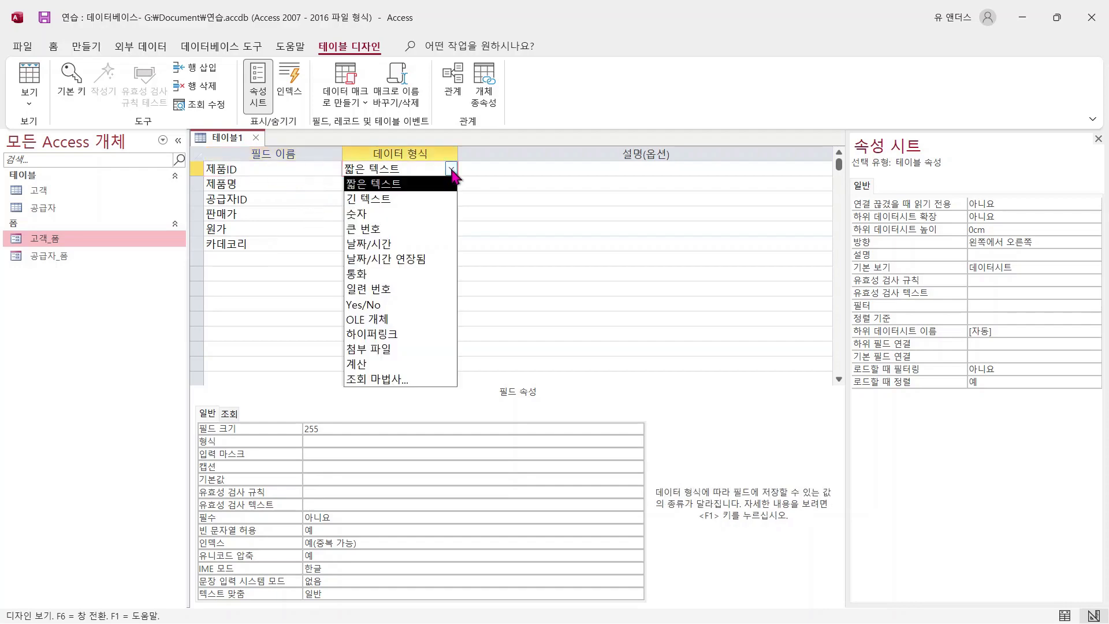
{"action": "left_click", "coordinate": [387, 287]}
Set the field size of the 제품명 field to 50.
{"action": "left_click", "coordinate": [250, 185]}
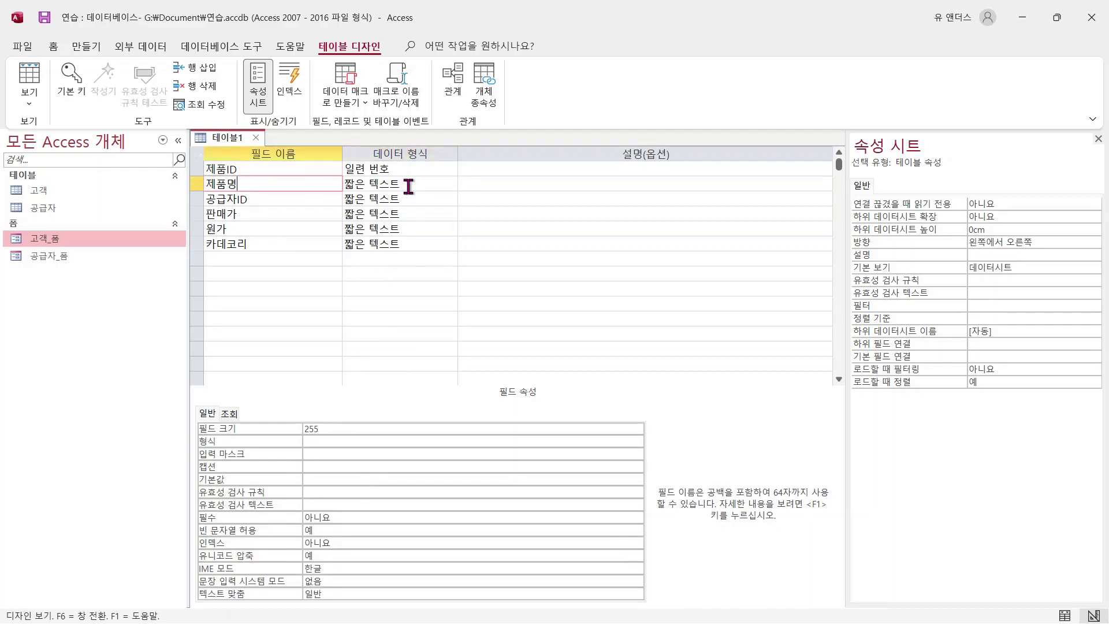
{"action": "left_click", "coordinate": [337, 426]}
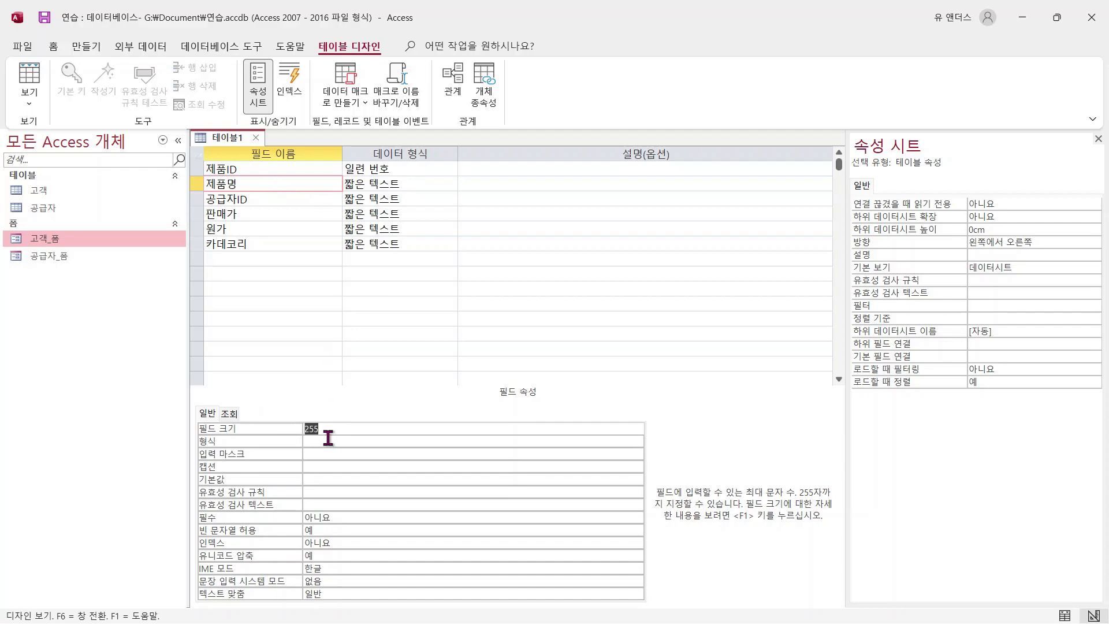
{"action": "type", "text": "50"}
Start the Lookup Wizard for the 공급자ID field, taking its values from another table, with 공급자 as the source table.
{"action": "left_click", "coordinate": [284, 196]}
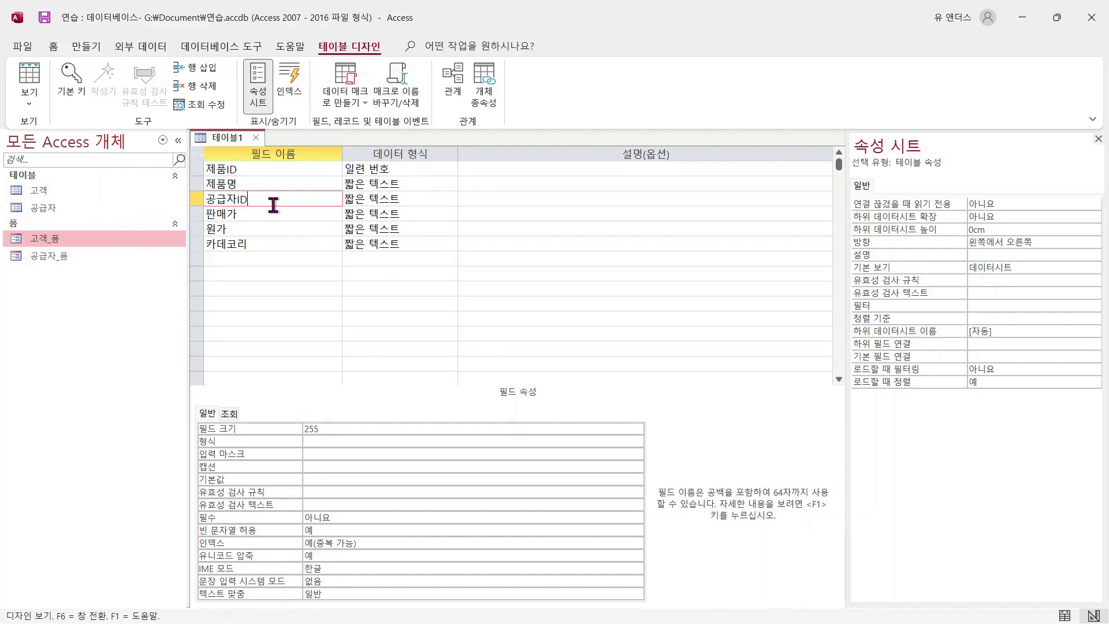
{"action": "left_click", "coordinate": [408, 198]}
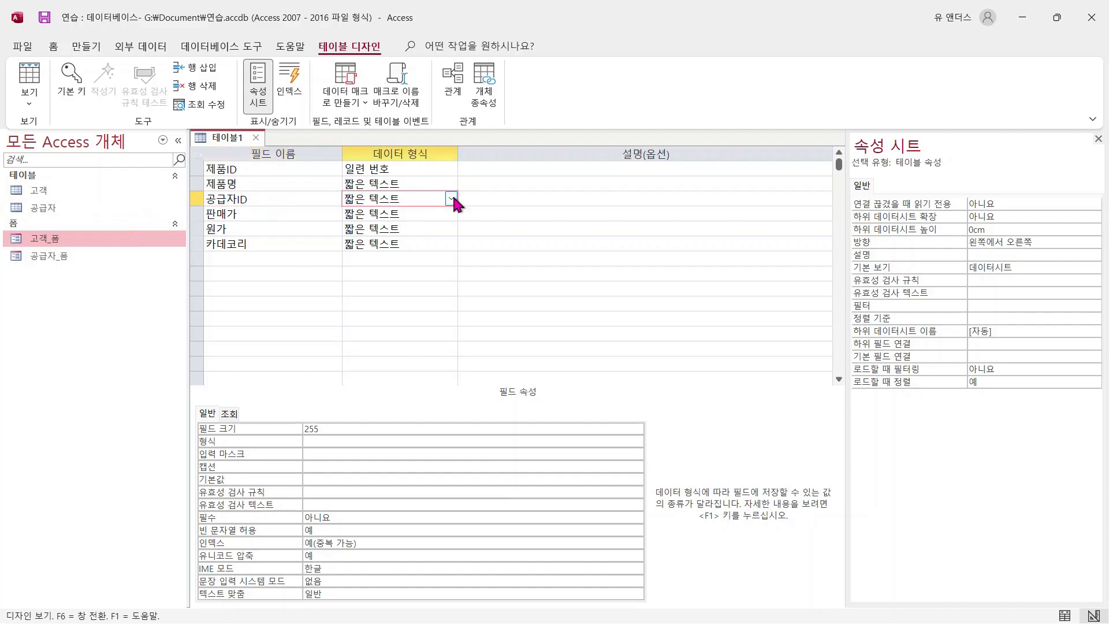
{"action": "left_click", "coordinate": [452, 198]}
{"action": "left_click", "coordinate": [413, 406]}
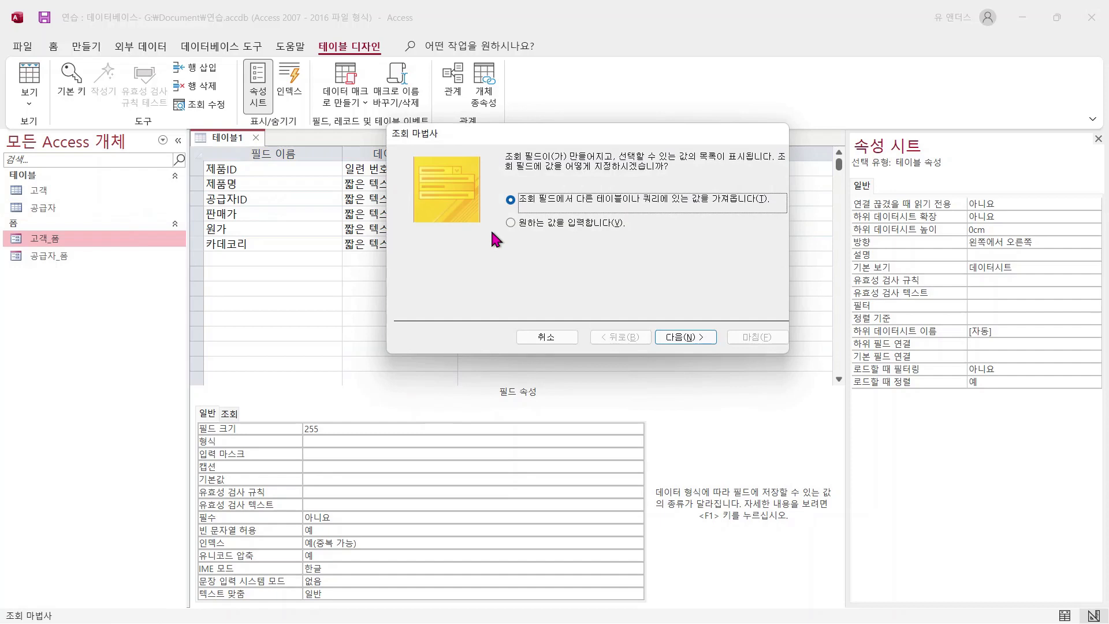
{"action": "left_click", "coordinate": [584, 225]}
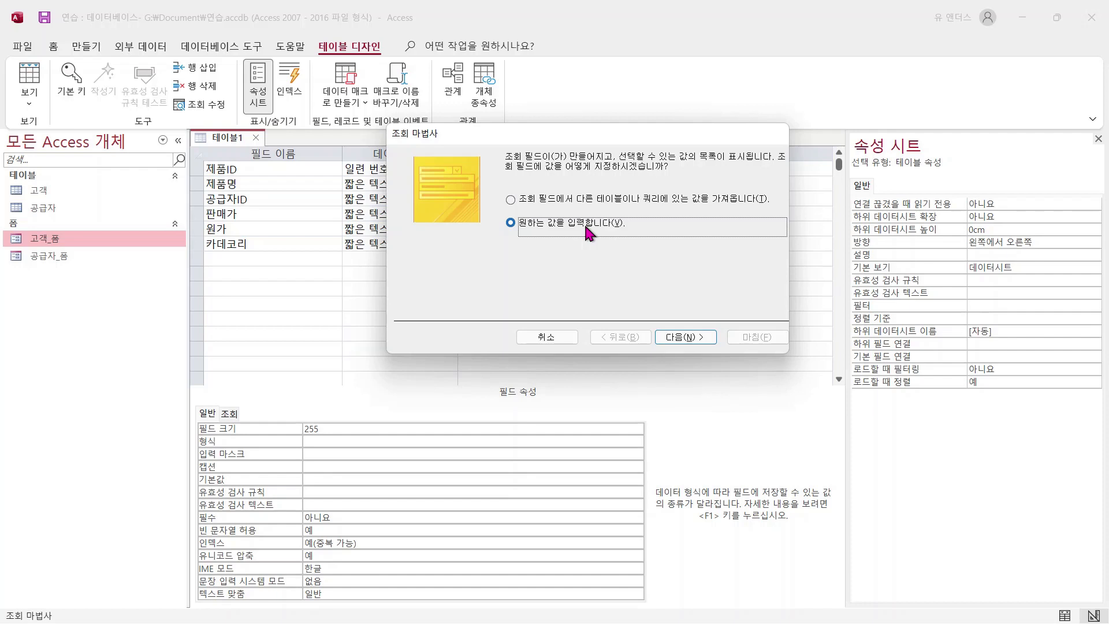
{"action": "left_click", "coordinate": [520, 201]}
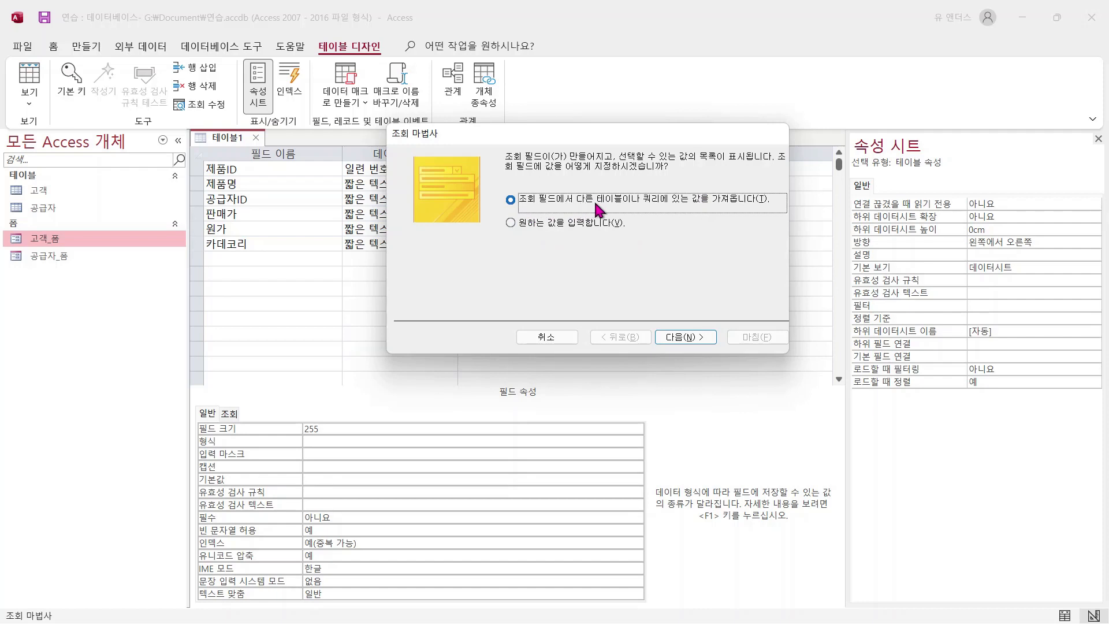
{"action": "left_click", "coordinate": [692, 338]}
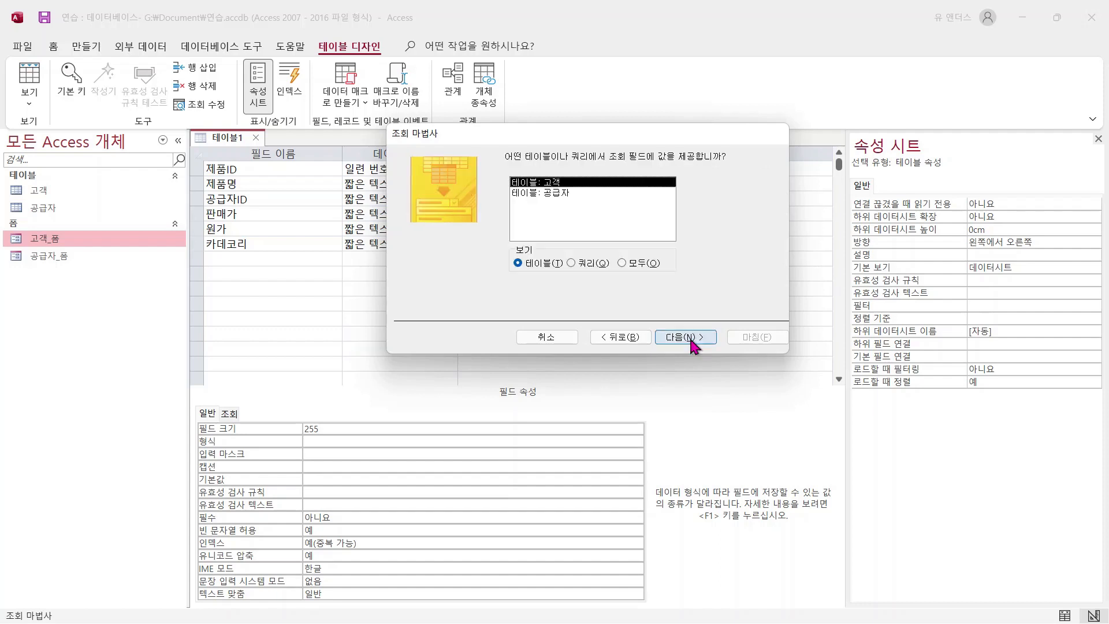
{"action": "left_click", "coordinate": [549, 195]}
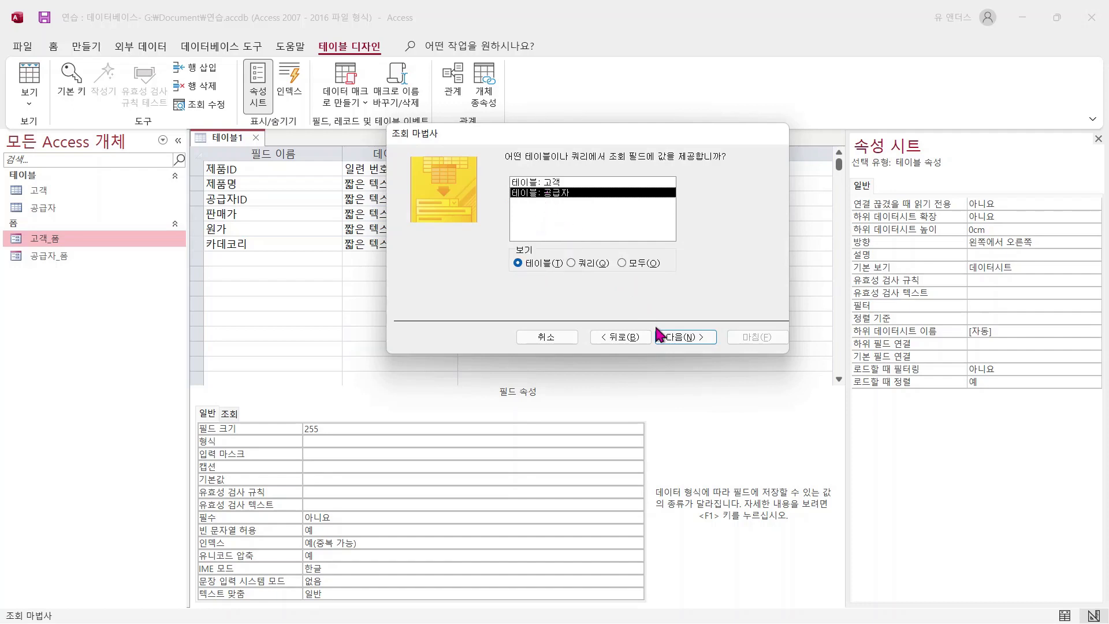
{"action": "left_click", "coordinate": [660, 337]}
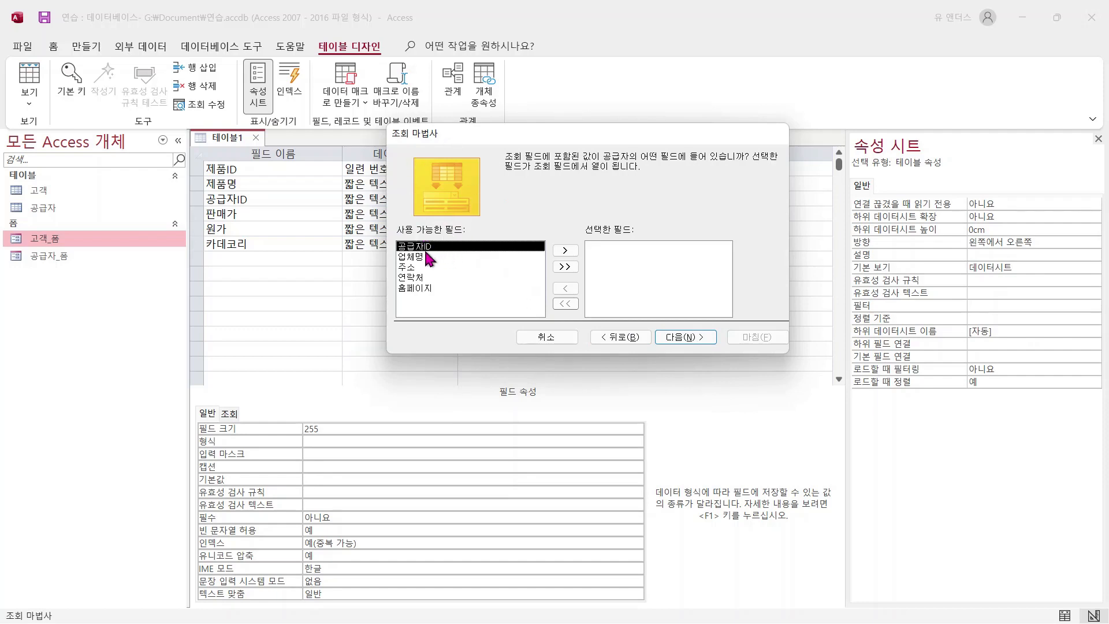
Include the 공급자ID and 업체명 fields in the lookup and sort the list by 업체명 in ascending order.
{"action": "left_click", "coordinate": [560, 251]}
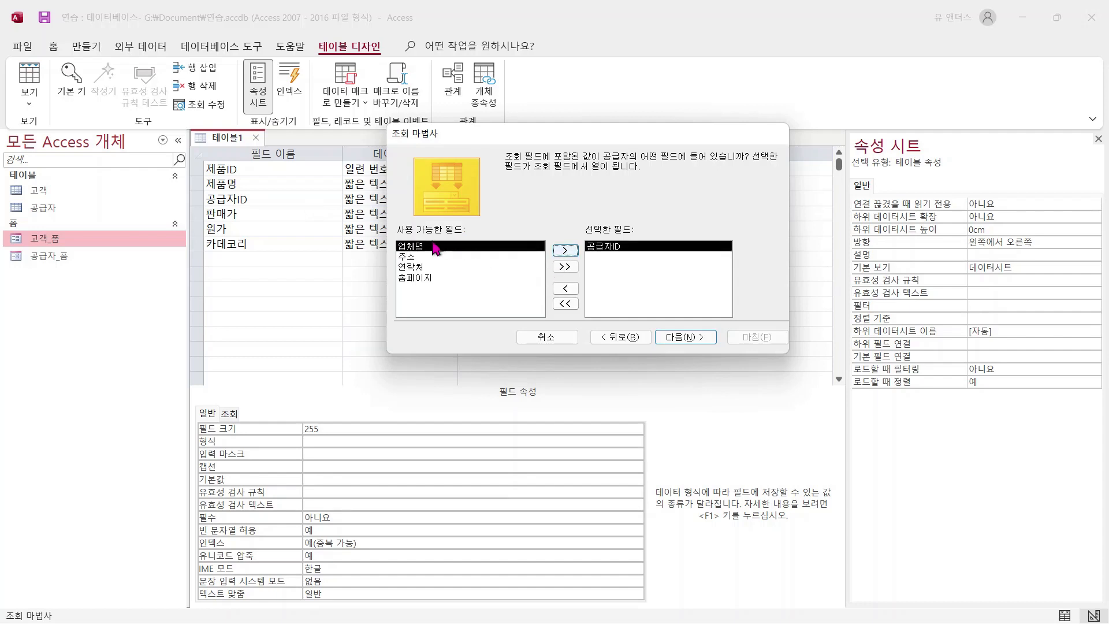
{"action": "left_click", "coordinate": [568, 252]}
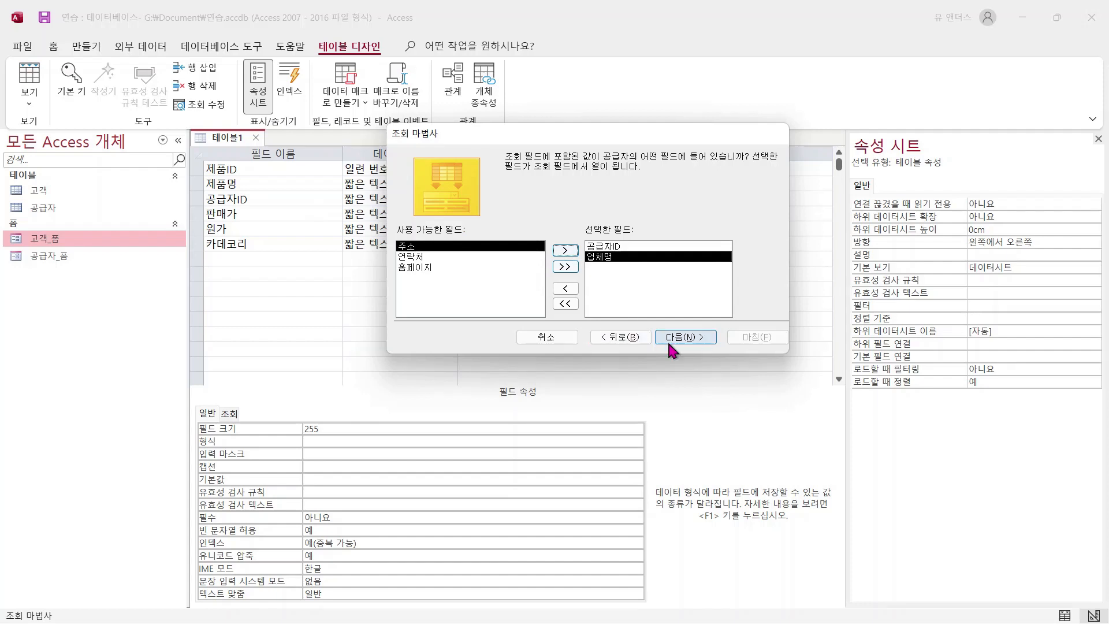
{"action": "left_click", "coordinate": [686, 340]}
{"action": "left_click", "coordinate": [540, 200]}
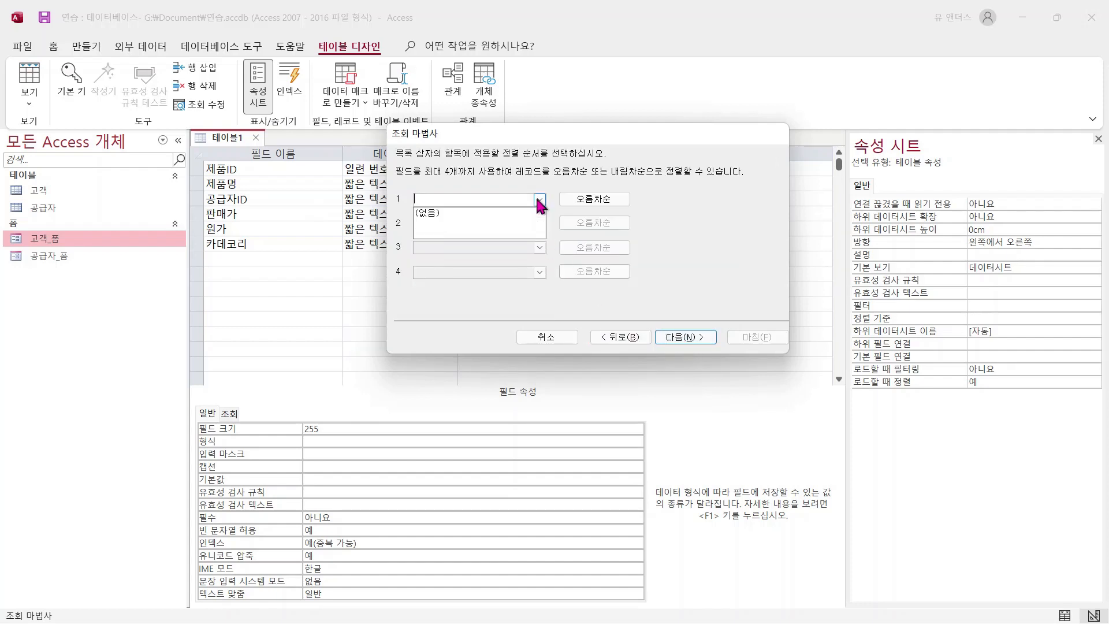
{"action": "left_click", "coordinate": [466, 228]}
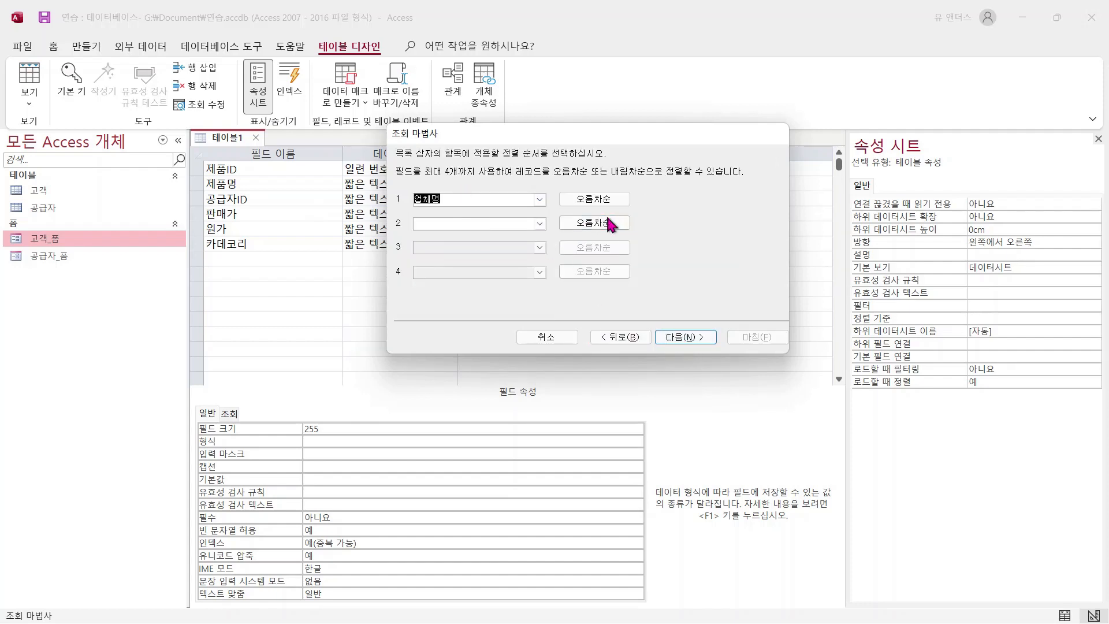
{"action": "left_click", "coordinate": [685, 339]}
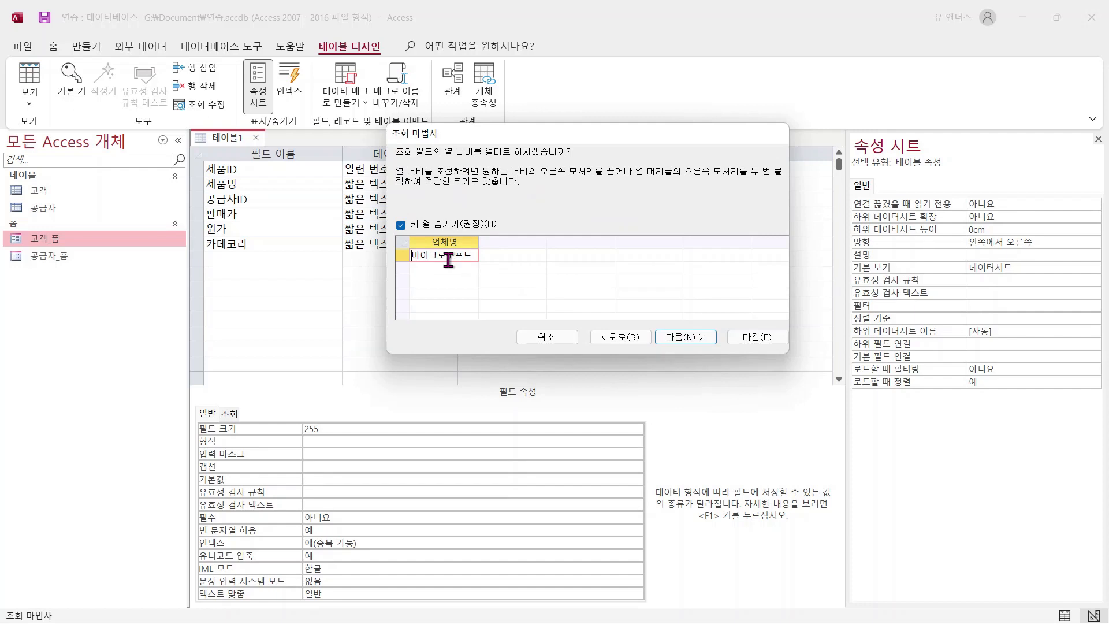
Keep the lookup's key column hidden, enable data integrity with the 삭제 제한 option, and finish the wizard.
{"action": "left_click", "coordinate": [401, 225]}
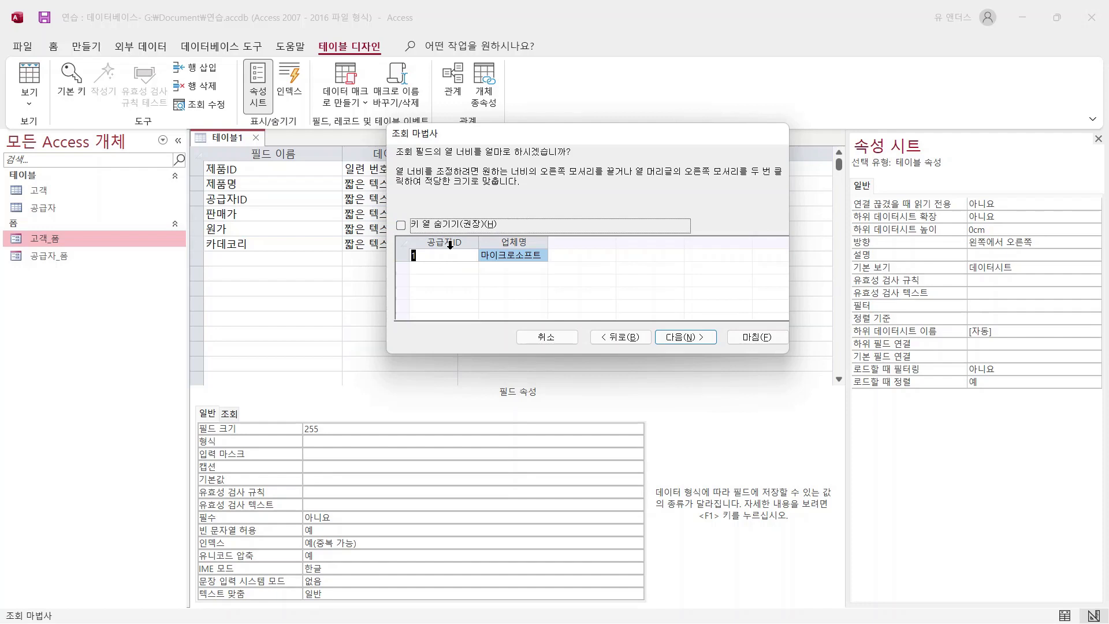
{"action": "left_click", "coordinate": [404, 225]}
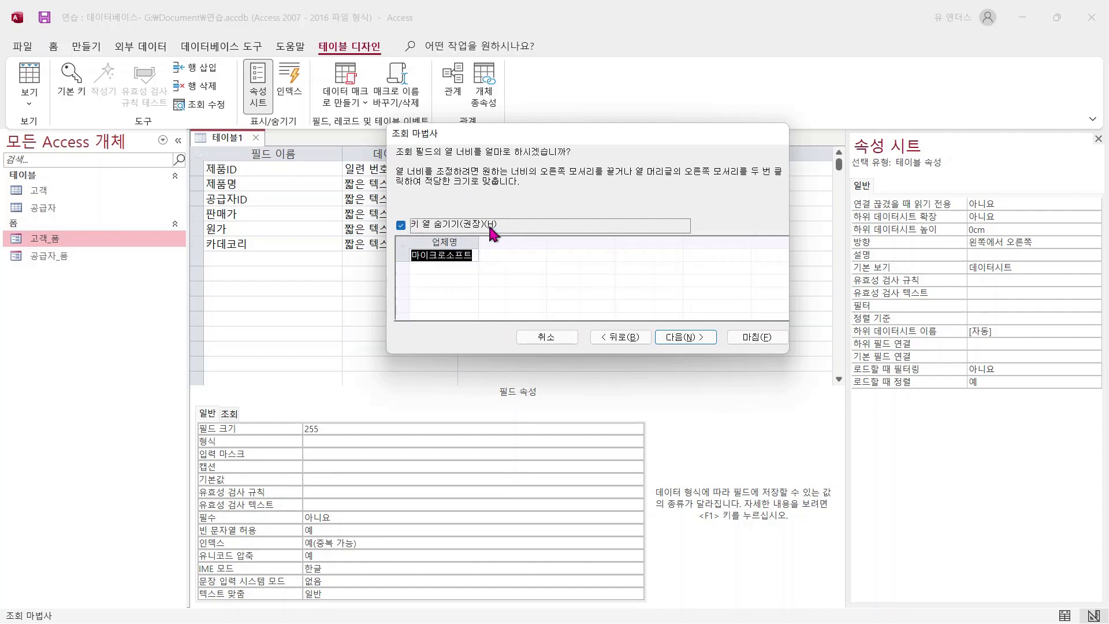
{"action": "left_click", "coordinate": [680, 342]}
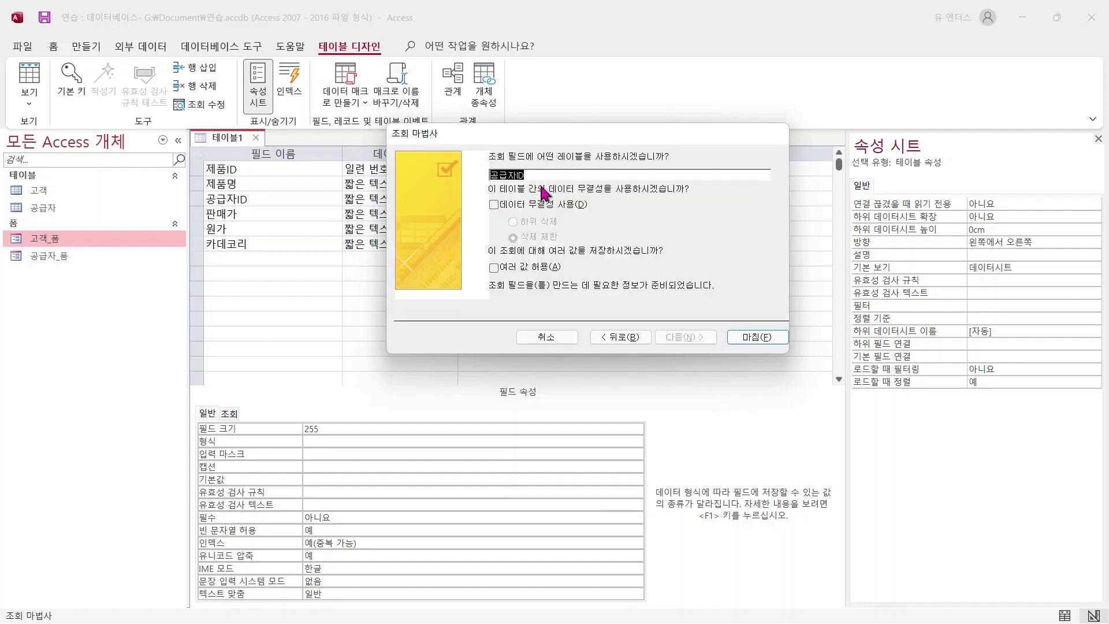
{"action": "left_click", "coordinate": [498, 207]}
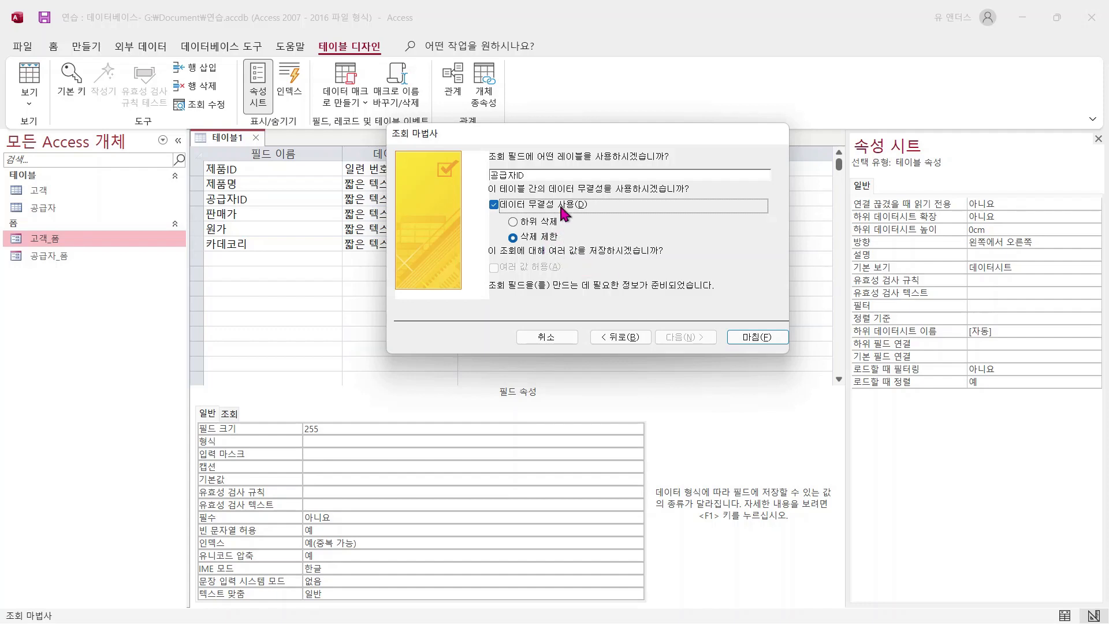
{"action": "left_click", "coordinate": [757, 339]}
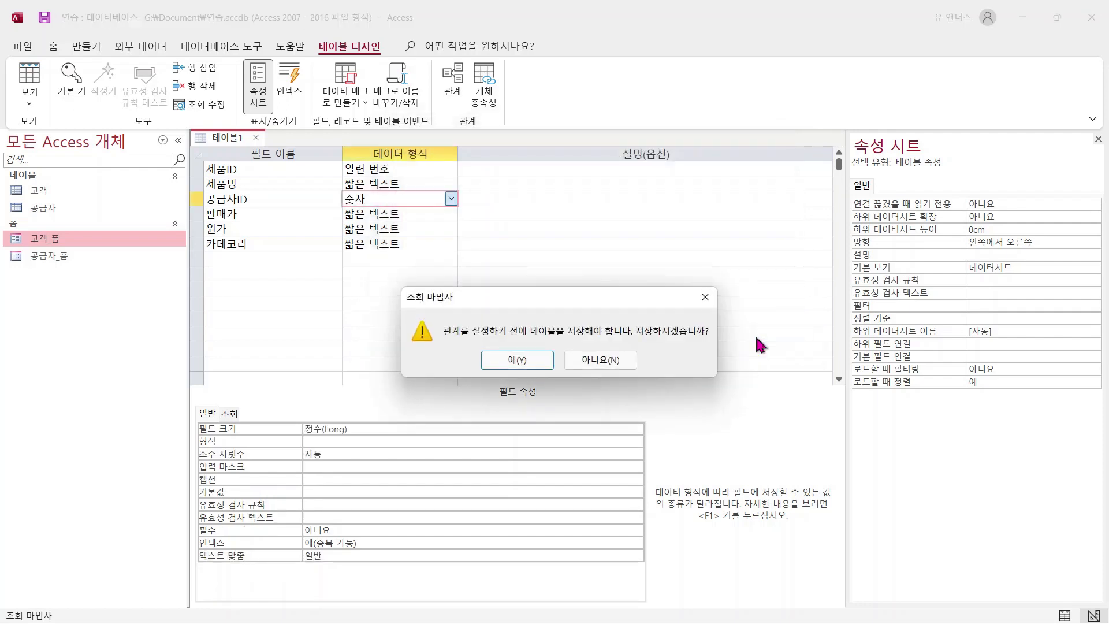
Save the table under the name 제품 and let the program create its primary key.
{"action": "left_click", "coordinate": [542, 361]}
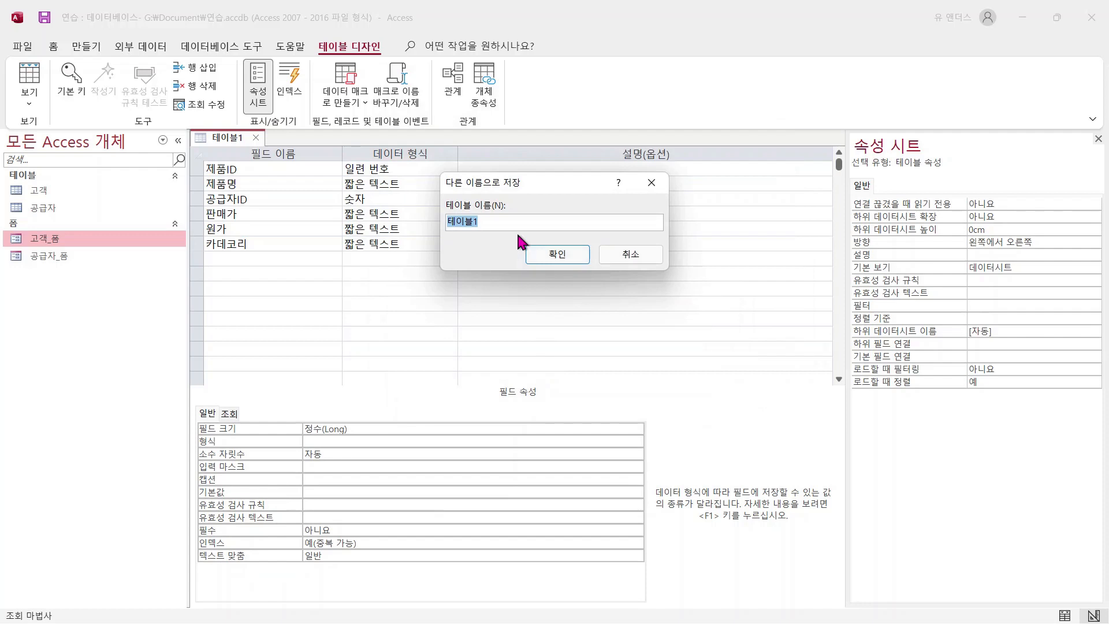
{"action": "type", "text": "제품"}
{"action": "key", "text": "Return"}
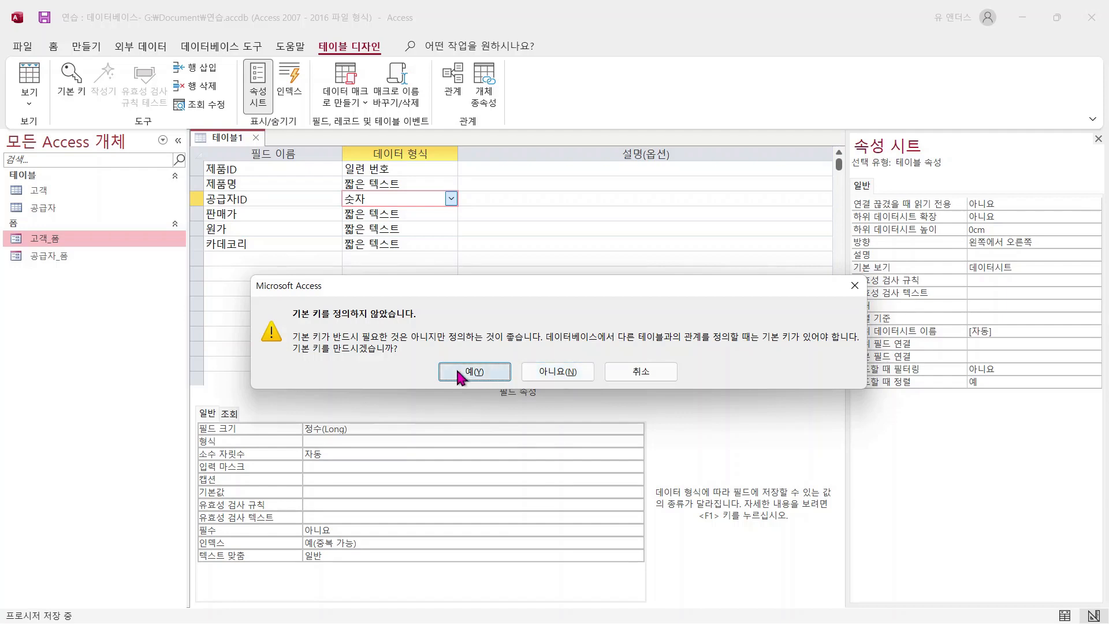
{"action": "left_click", "coordinate": [475, 373]}
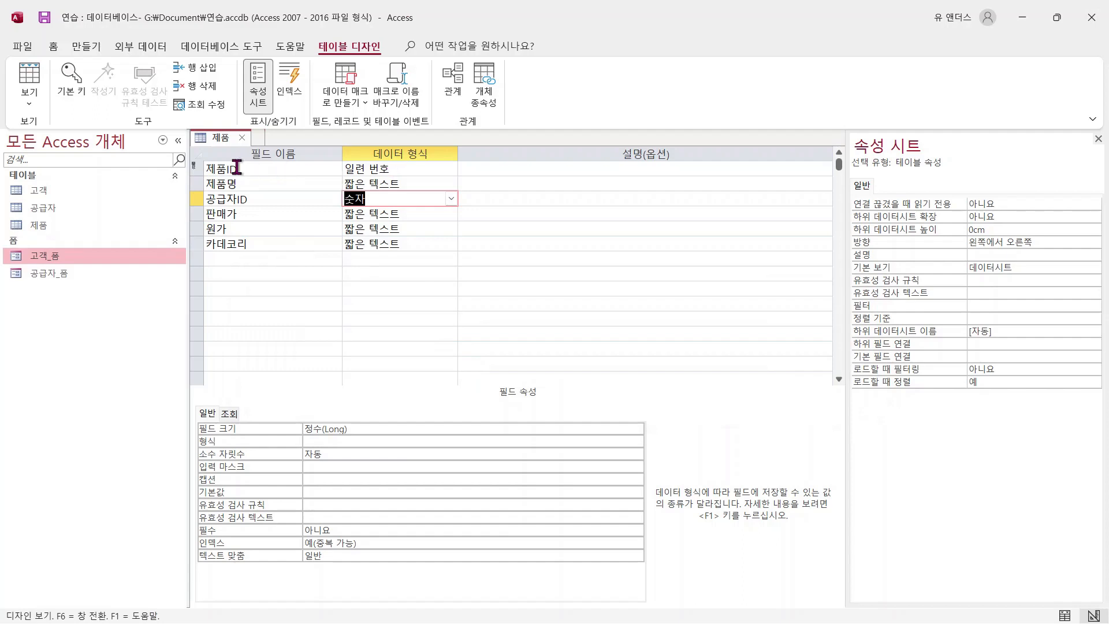
Set the data type of both the 판매가 and 원가 fields to 통화.
{"action": "left_click", "coordinate": [369, 229]}
{"action": "left_click", "coordinate": [380, 215]}
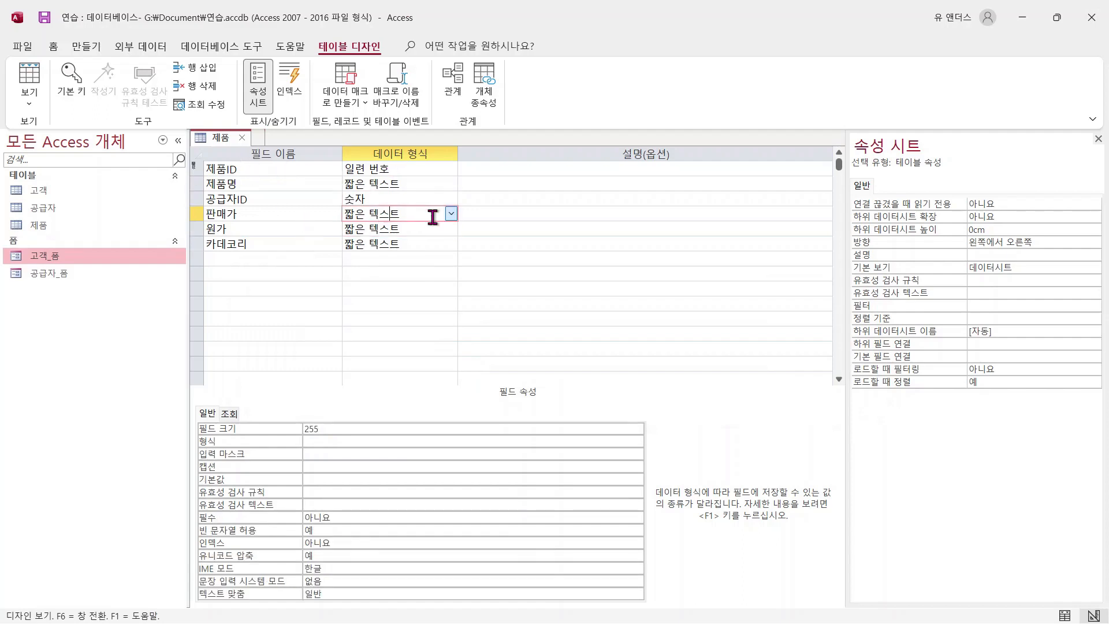
{"action": "left_click", "coordinate": [451, 214]}
{"action": "left_click", "coordinate": [405, 319]}
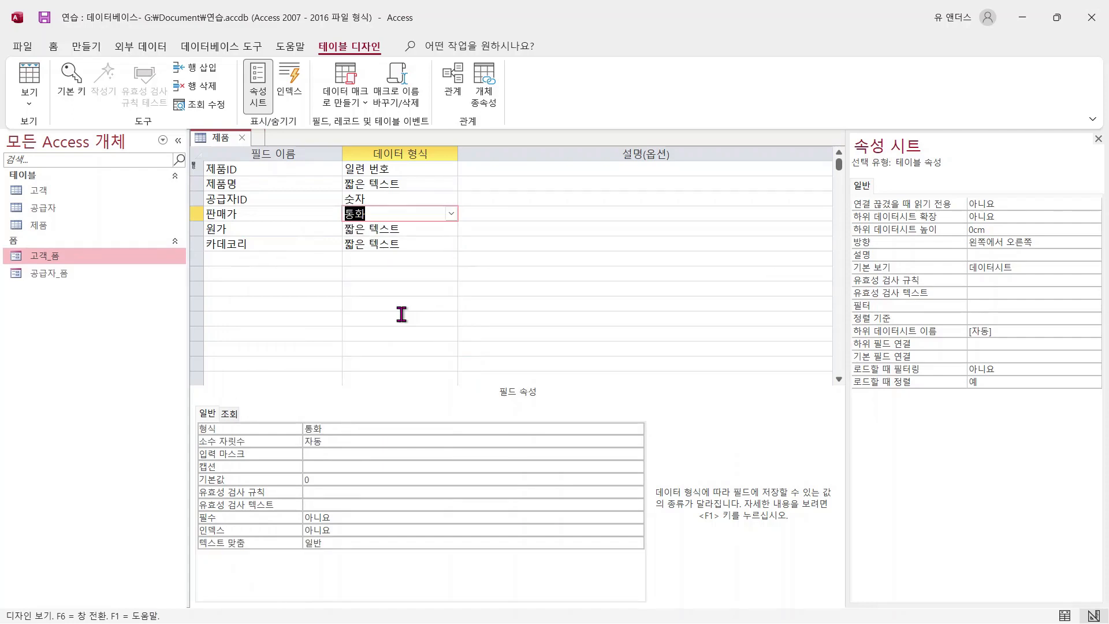
{"action": "left_click", "coordinate": [399, 229]}
{"action": "left_click", "coordinate": [451, 228]}
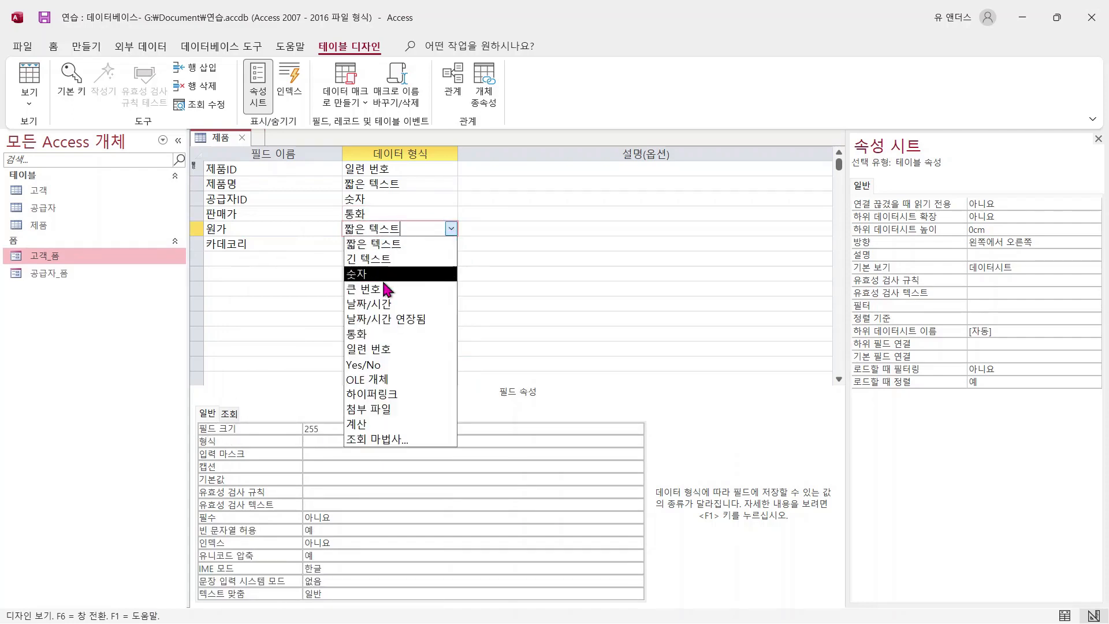
{"action": "left_click", "coordinate": [366, 333]}
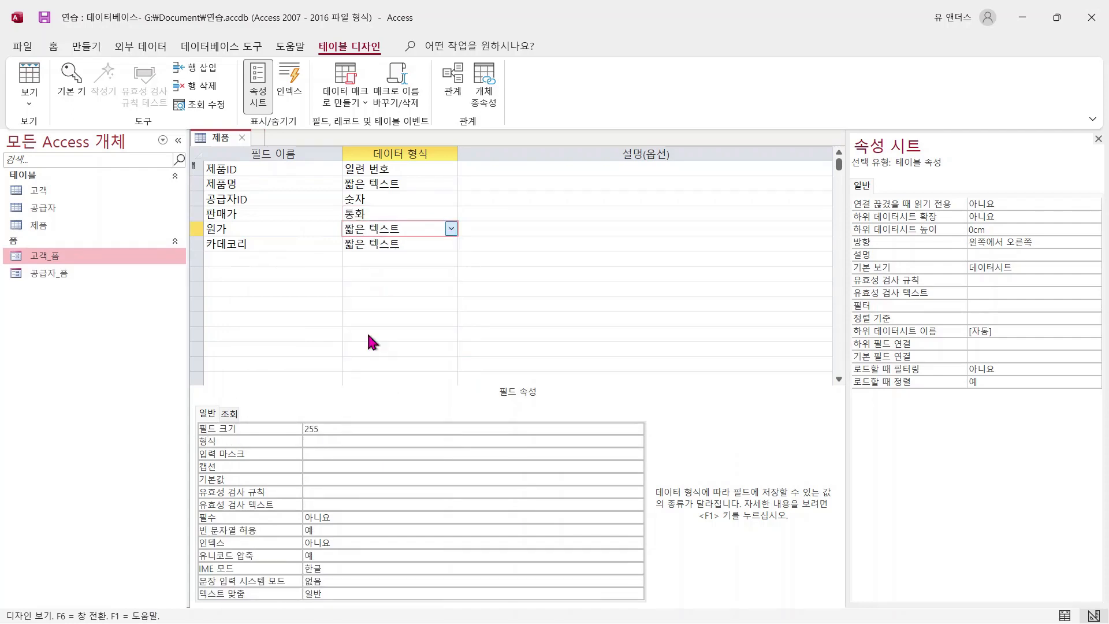
Start the lookup wizard for the 카데코리 field and choose to enter the list values manually.
{"action": "left_click", "coordinate": [272, 242]}
{"action": "left_click", "coordinate": [418, 245]}
{"action": "left_click", "coordinate": [450, 243]}
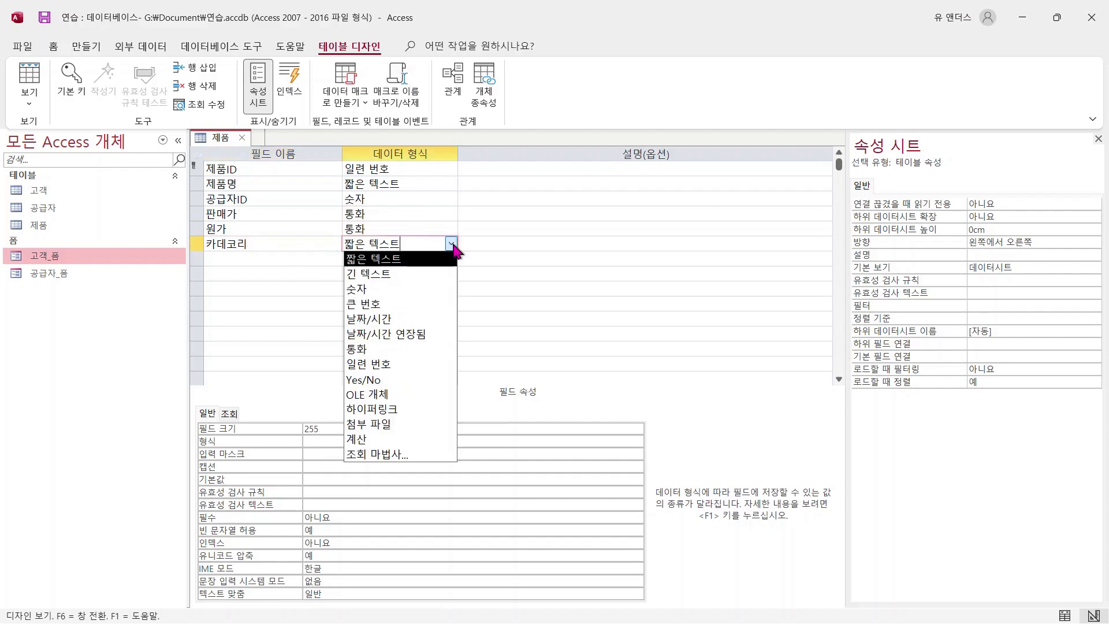
{"action": "left_click", "coordinate": [413, 453]}
{"action": "left_click", "coordinate": [573, 234]}
{"action": "left_click", "coordinate": [664, 341]}
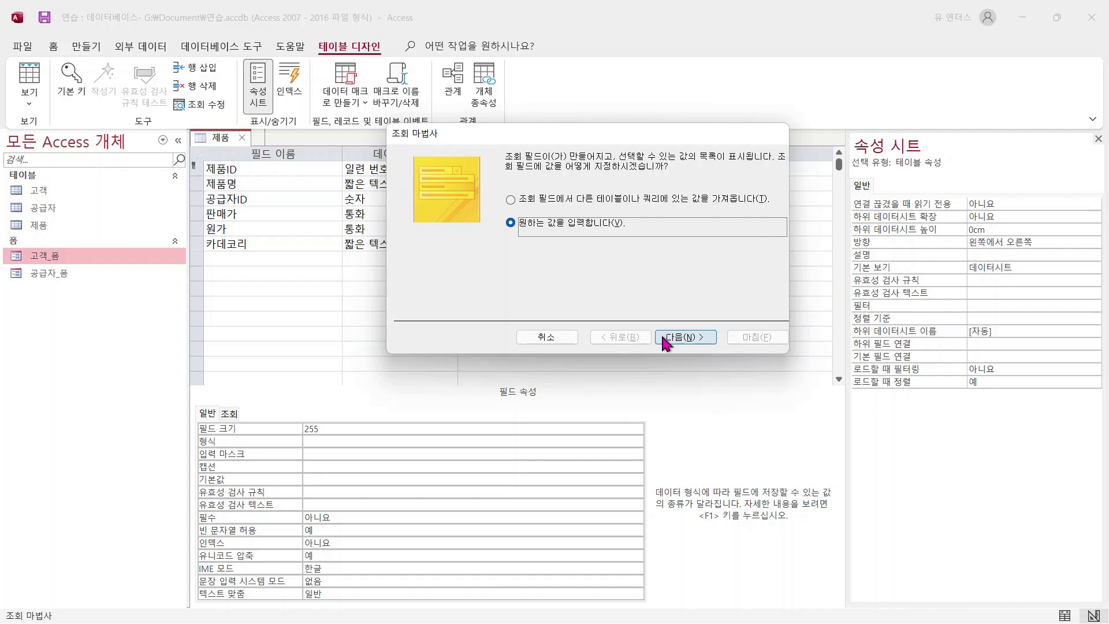
Enter 부품 as the first value in the 카데코리 lookup list.
{"action": "left_click", "coordinate": [450, 257]}
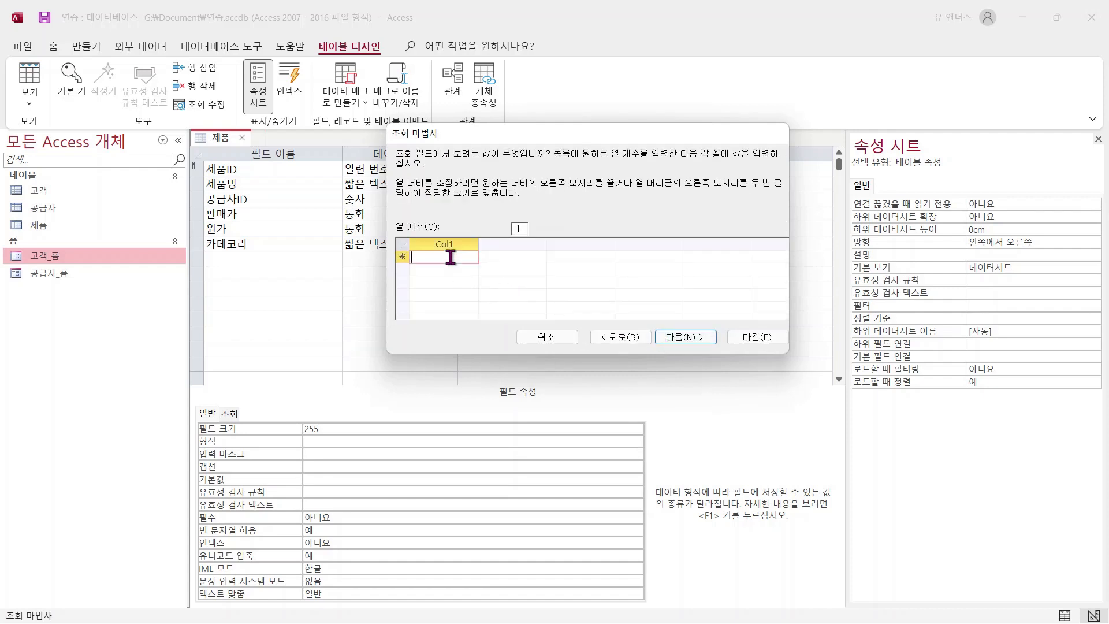
{"action": "type", "text": "전자"}
{"action": "key", "text": "BackSpace"}
{"action": "key", "text": "BackSpace"}
{"action": "type", "text": "부품"}
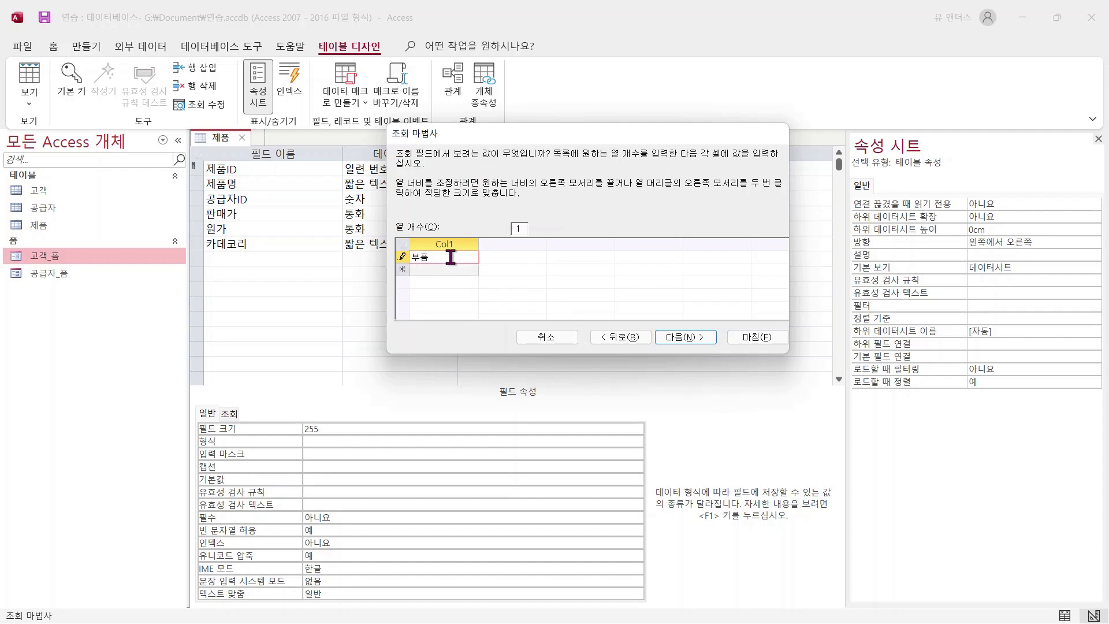
{"action": "key", "text": "Return"}
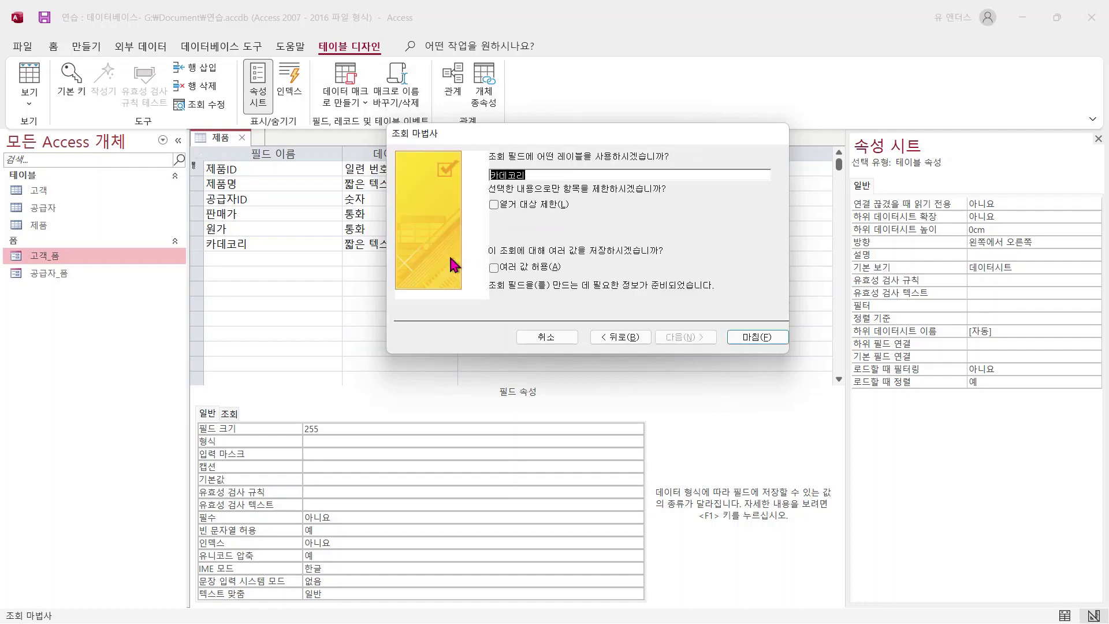
Go back to the lookup value list, add 소프트웨어 as the second value, and finish the wizard.
{"action": "left_click", "coordinate": [619, 337]}
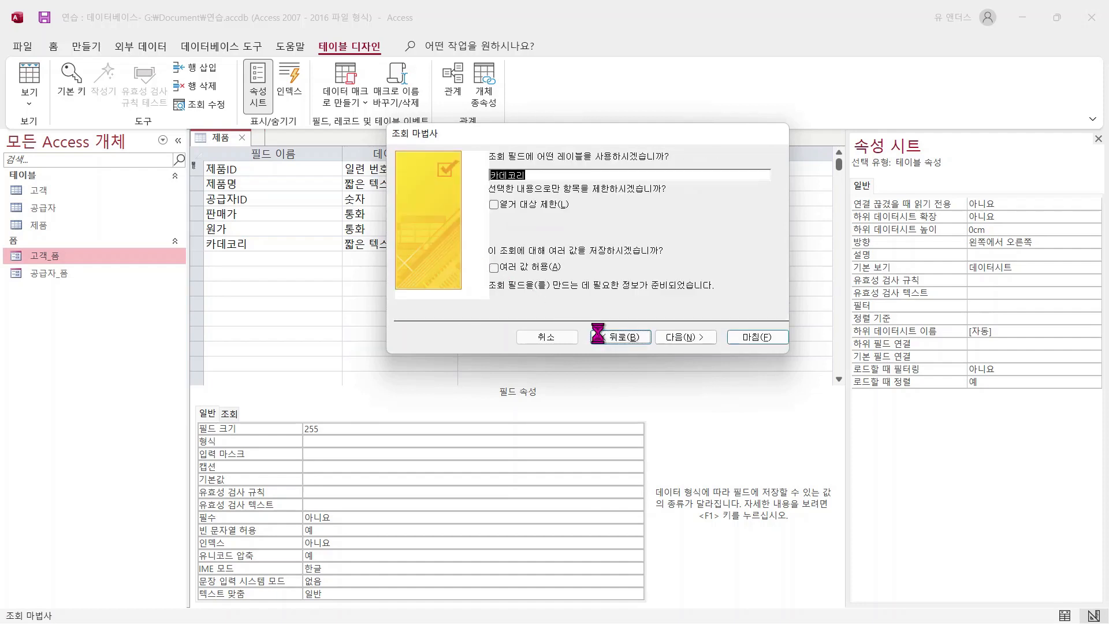
{"action": "left_click", "coordinate": [436, 269]}
{"action": "type", "text": "소"}
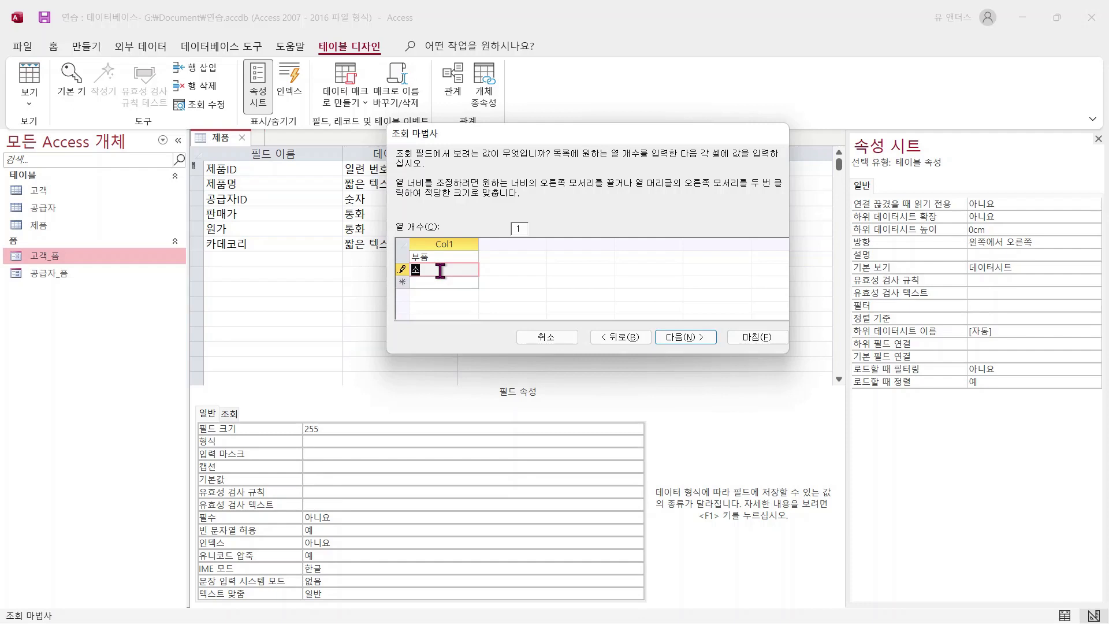
{"action": "type", "text": "프트웨어"}
{"action": "left_click", "coordinate": [437, 283]}
{"action": "left_click", "coordinate": [691, 339]}
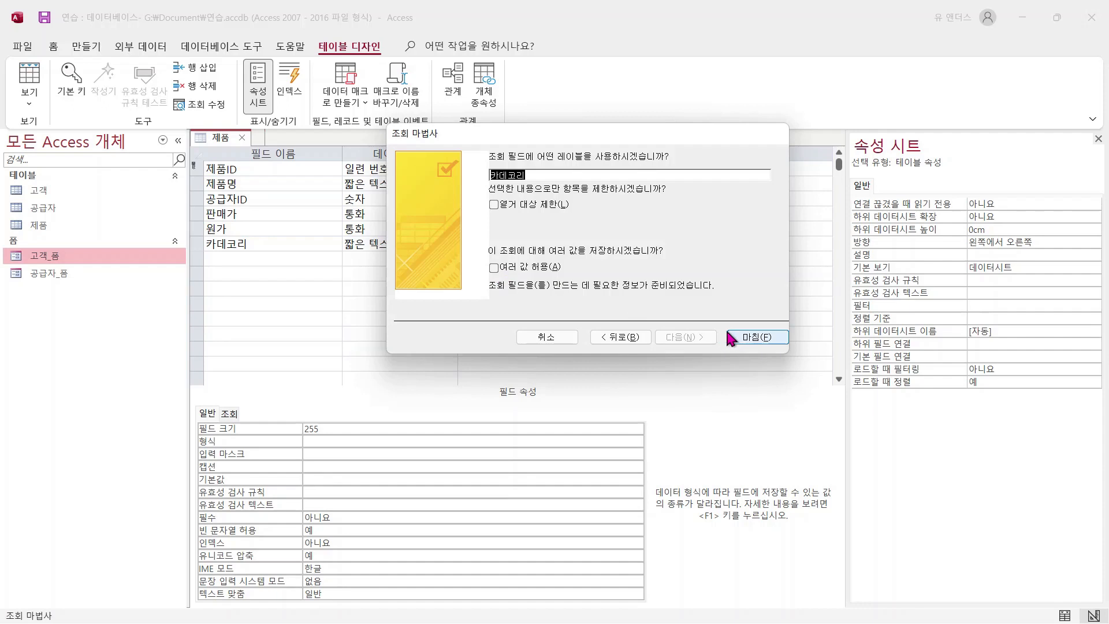
{"action": "left_click", "coordinate": [757, 338]}
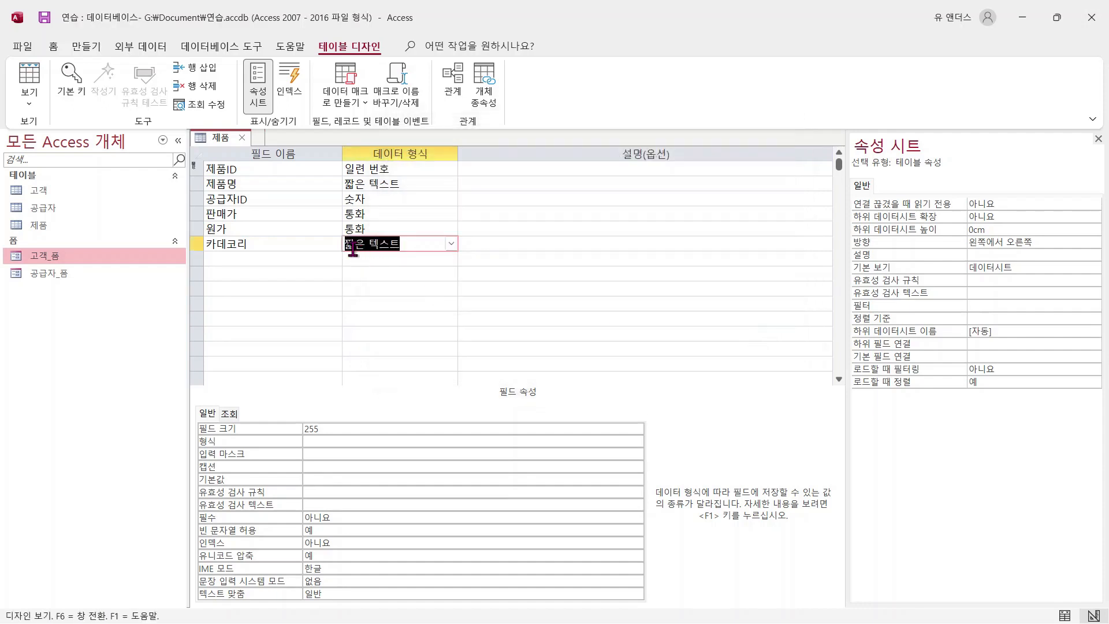
Close the 제품 table, saving its design changes over the existing version.
{"action": "left_click", "coordinate": [242, 137]}
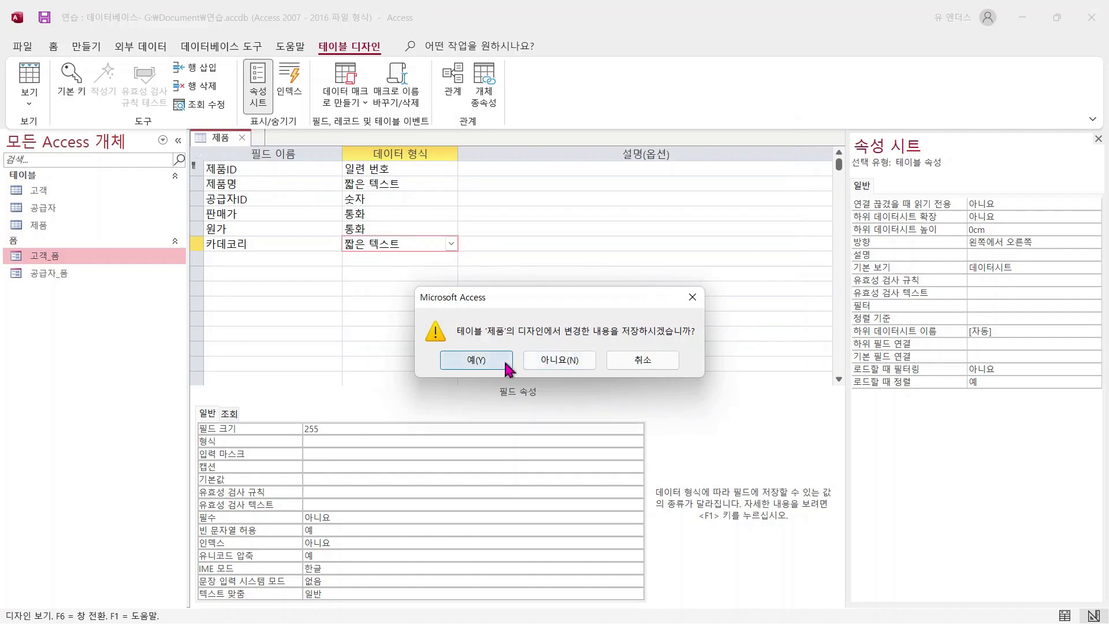
{"action": "left_click", "coordinate": [508, 368]}
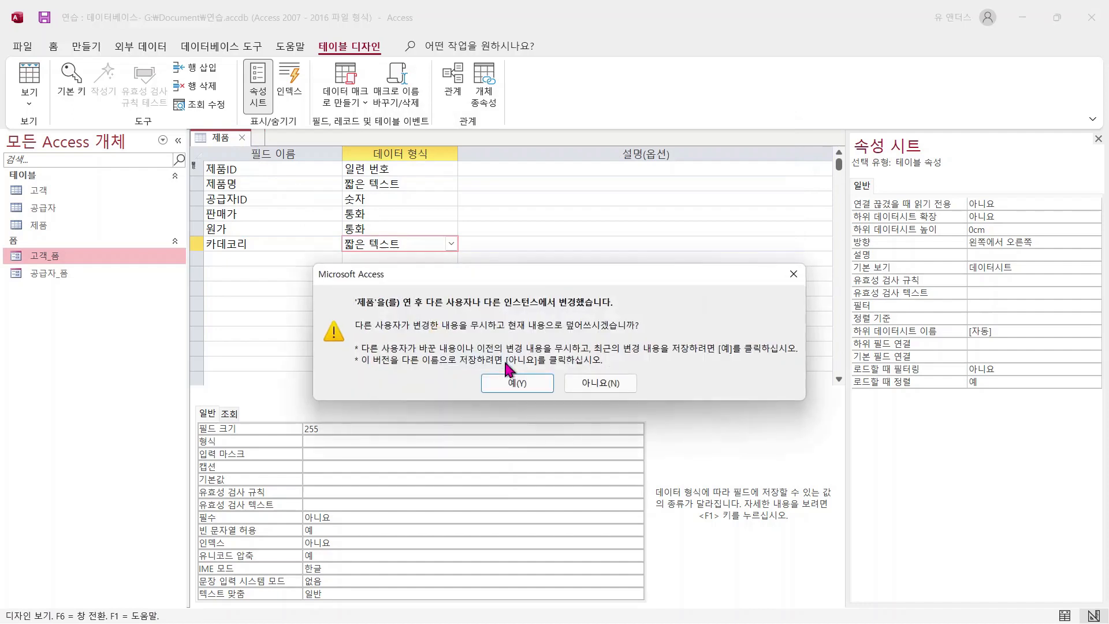
{"action": "left_click", "coordinate": [538, 385]}
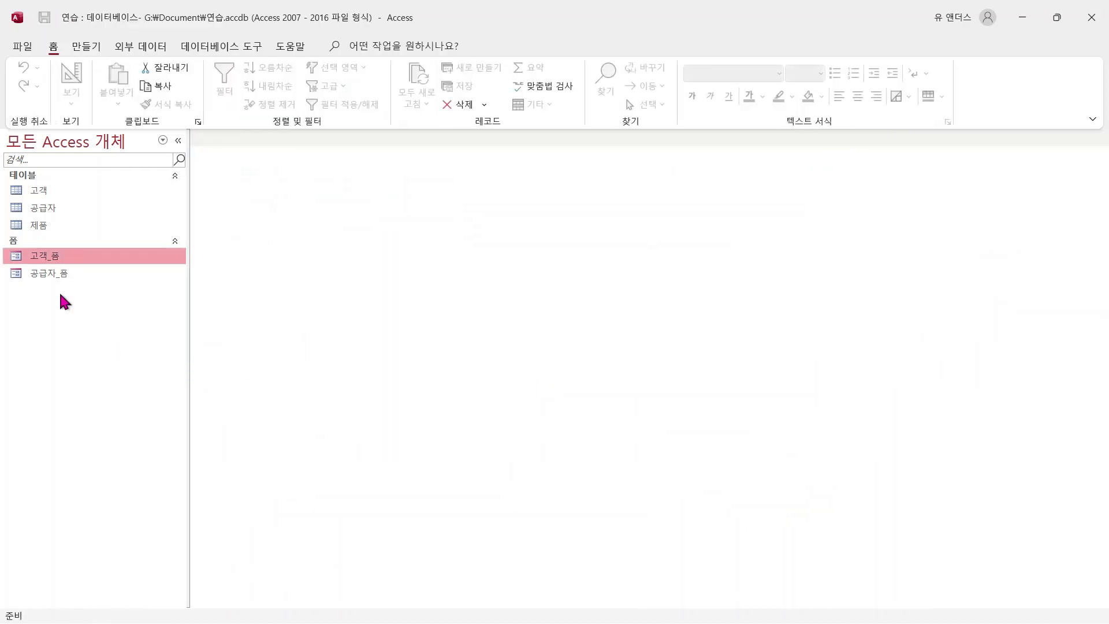
Open the 제품 table's datasheet and add a record with 제품명 윈도우10 and supplier 마이크로소프트.
{"action": "double_click", "coordinate": [54, 229]}
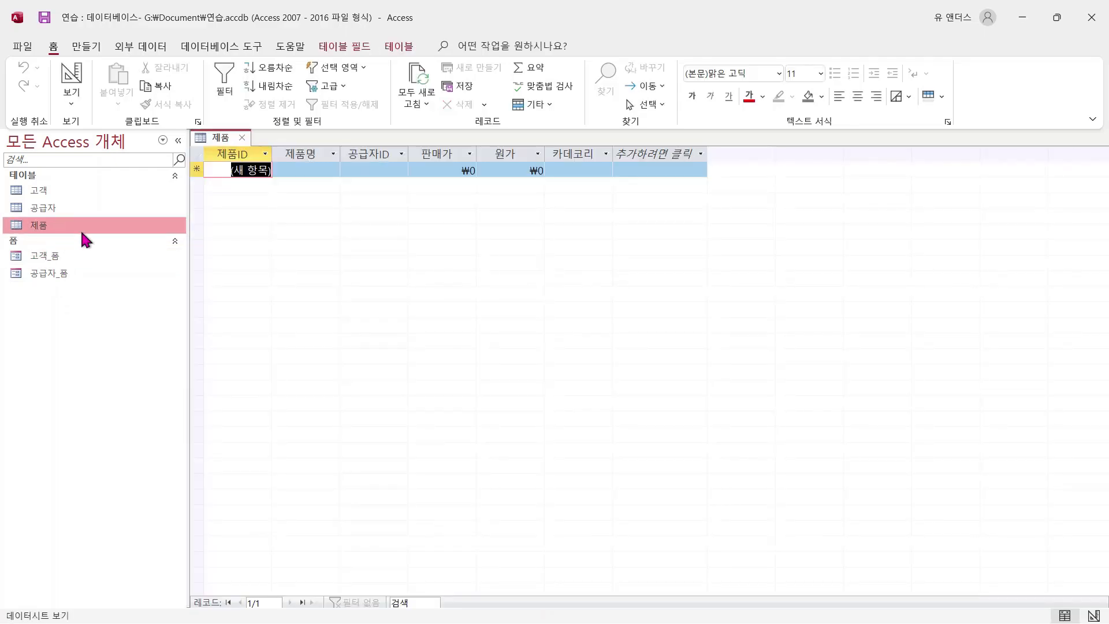
{"action": "left_click", "coordinate": [306, 170]}
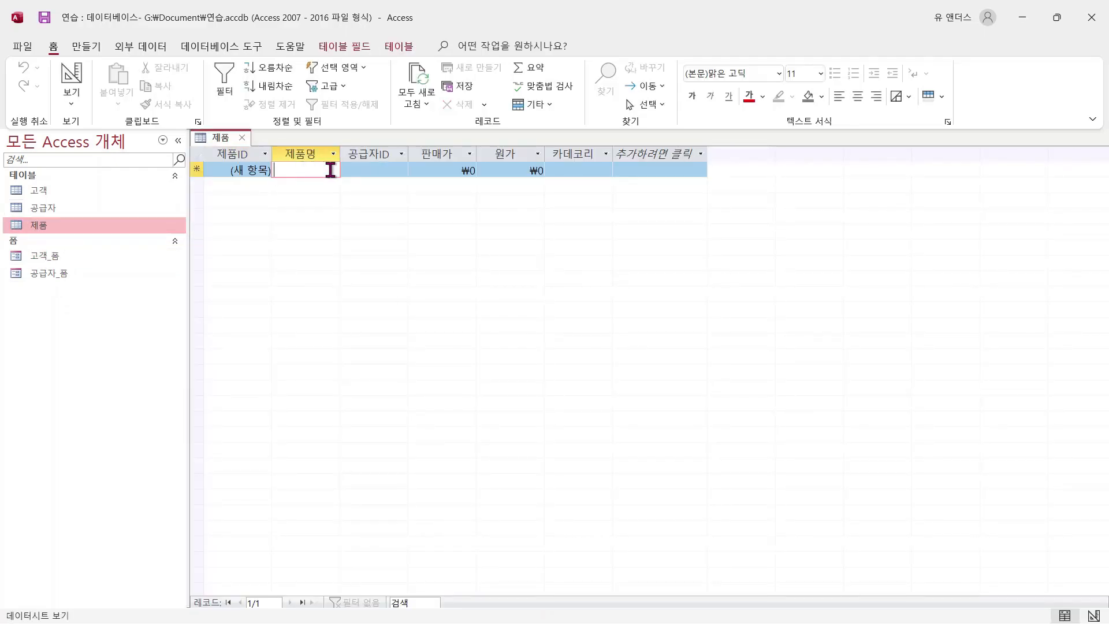
{"action": "type", "text": "윈도우10"}
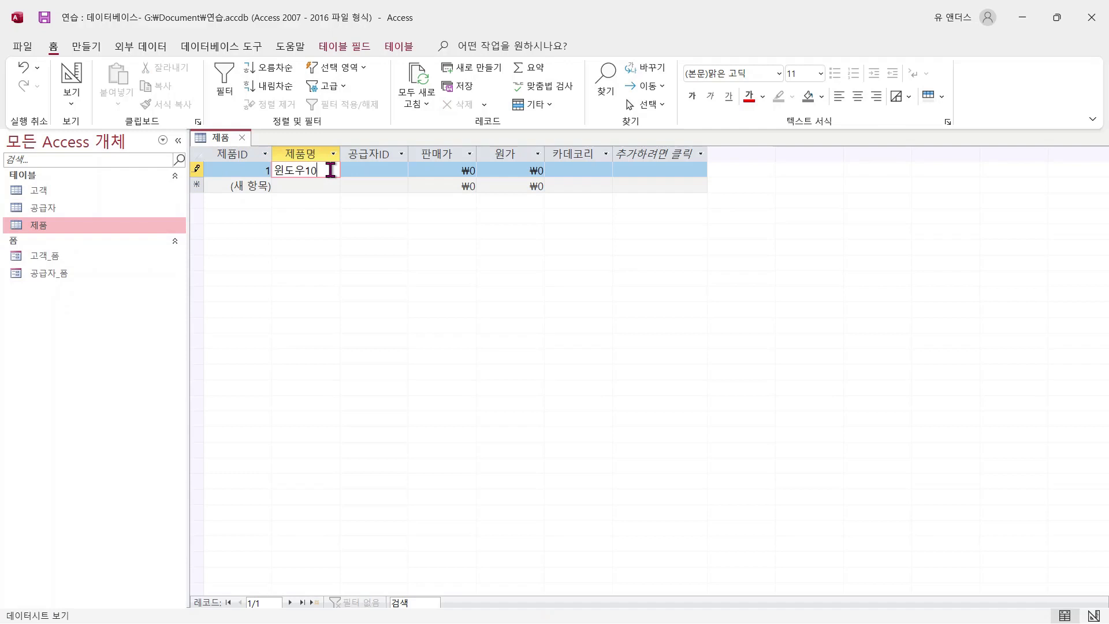
{"action": "key", "text": "Tab"}
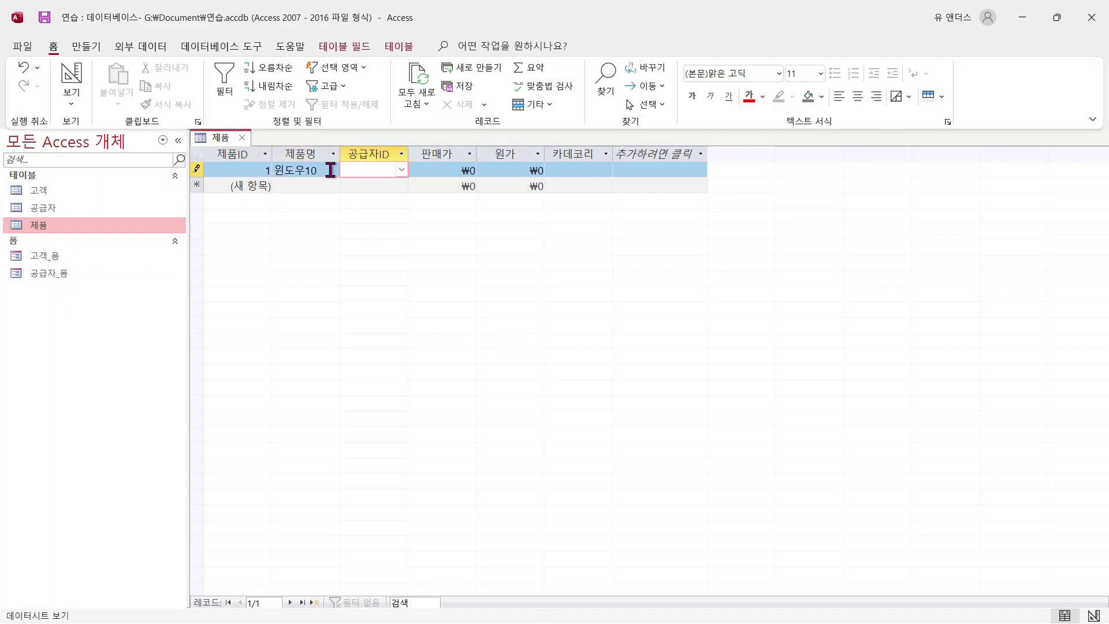
{"action": "left_click", "coordinate": [402, 175]}
{"action": "left_click", "coordinate": [402, 170]}
{"action": "left_click", "coordinate": [401, 181]}
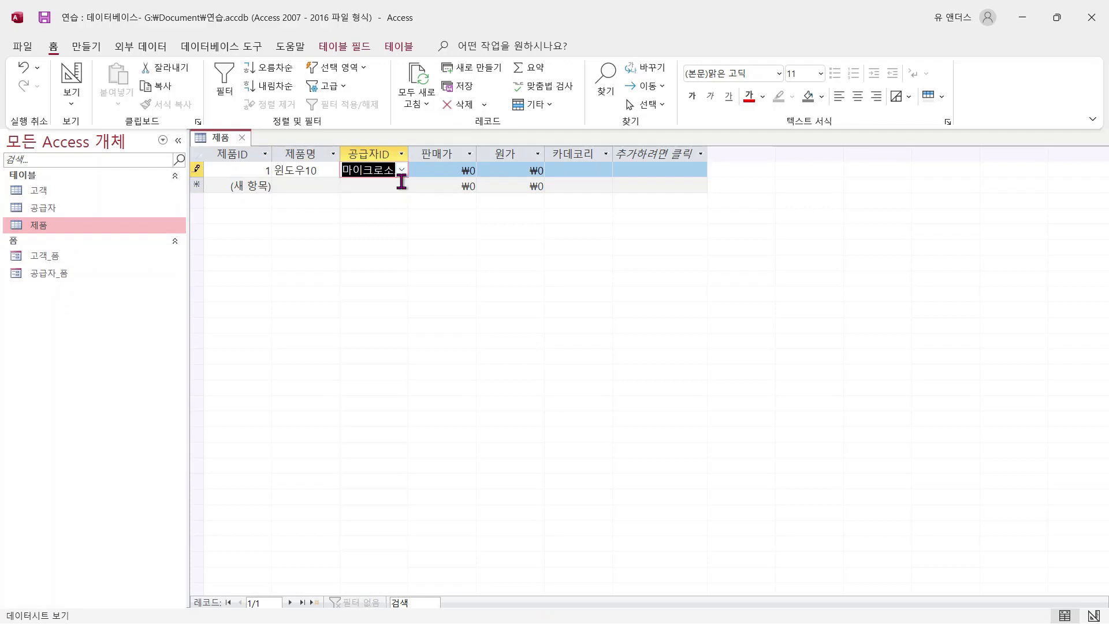
Set the 윈도우10 record's 판매가 to 250,000 and its 원가 to 175000.
{"action": "left_click", "coordinate": [441, 176]}
{"action": "type", "text": "1"}
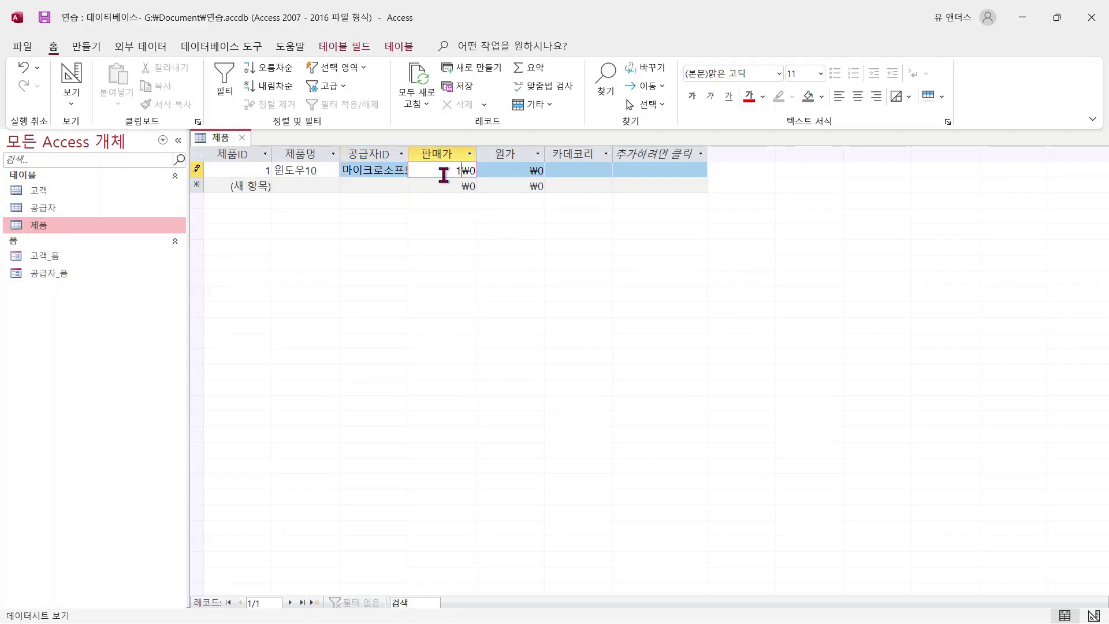
{"action": "left_click_drag", "start_coordinate": [443, 175], "coordinate": [511, 178]}
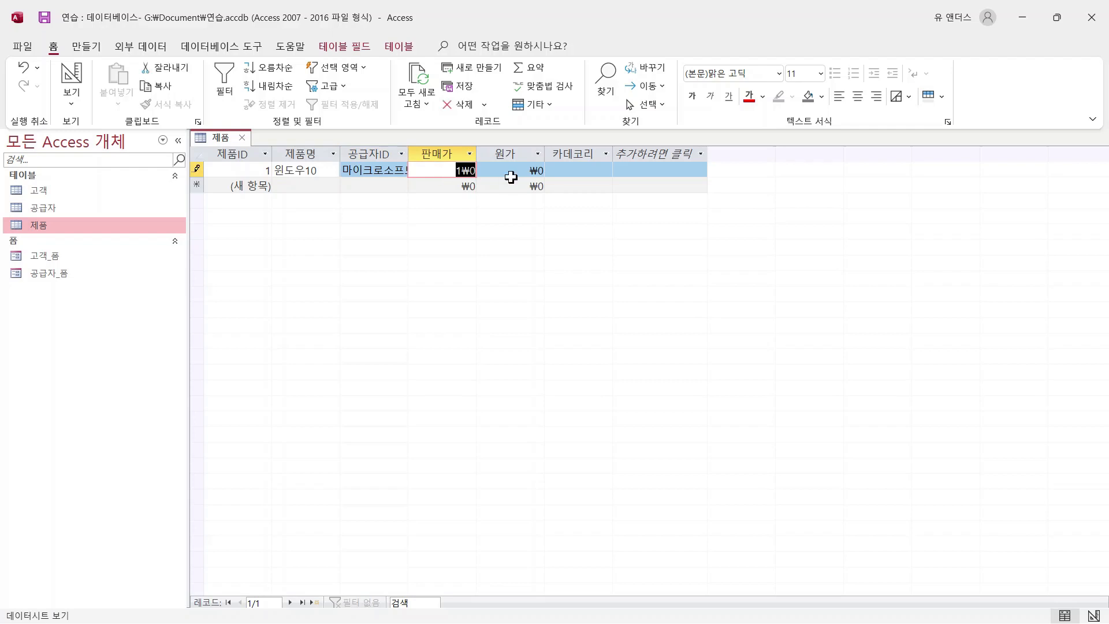
{"action": "type", "text": "250,000"}
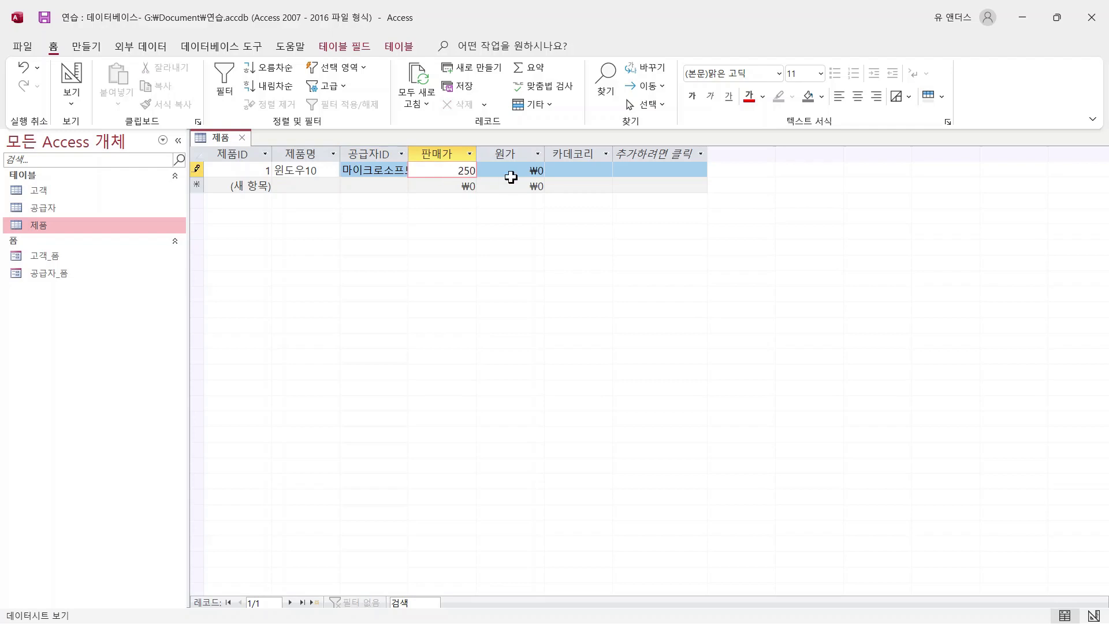
{"action": "key", "text": "Tab"}
{"action": "type", "text": "175000"}
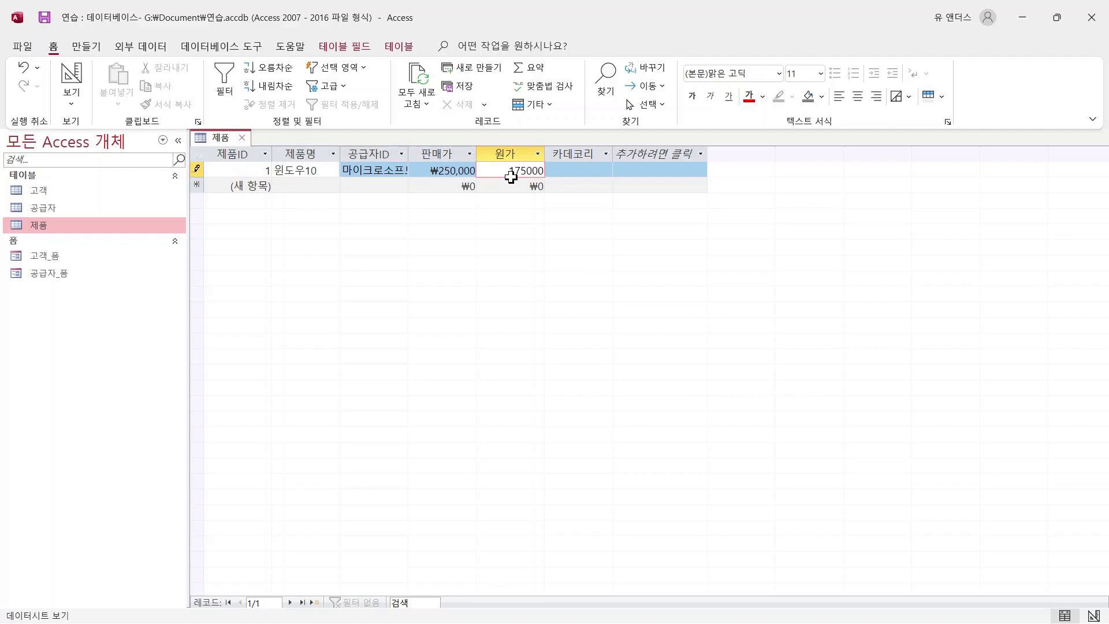
Choose 소프트웨어 as the 윈도우10 record's 카데코리 and close the 제품 table.
{"action": "key", "text": "Tab"}
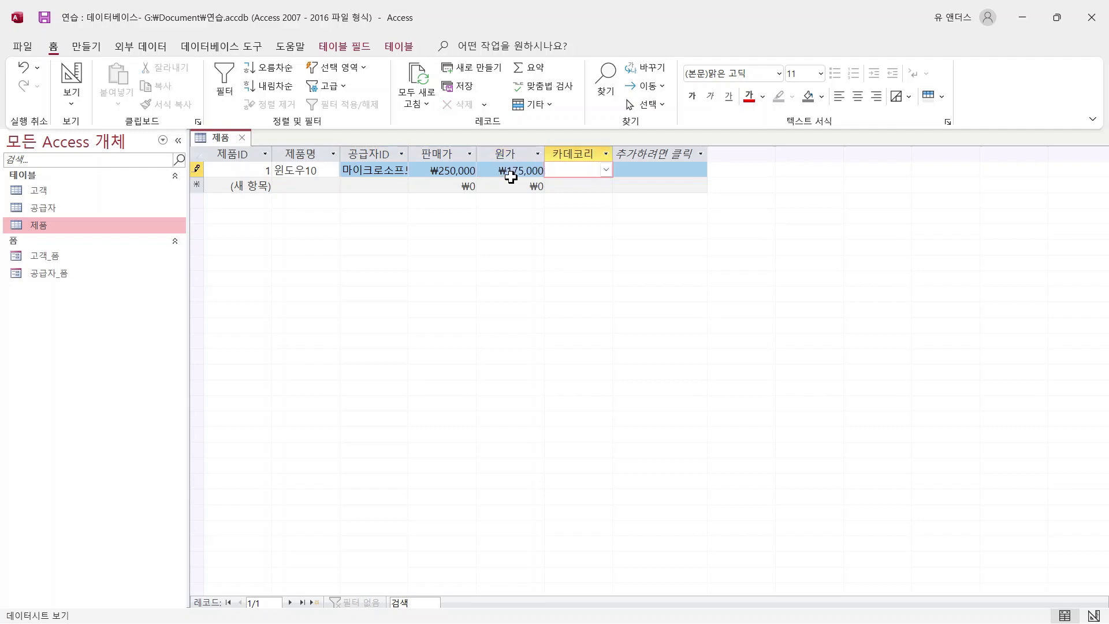
{"action": "left_click", "coordinate": [606, 169]}
{"action": "left_click", "coordinate": [595, 200]}
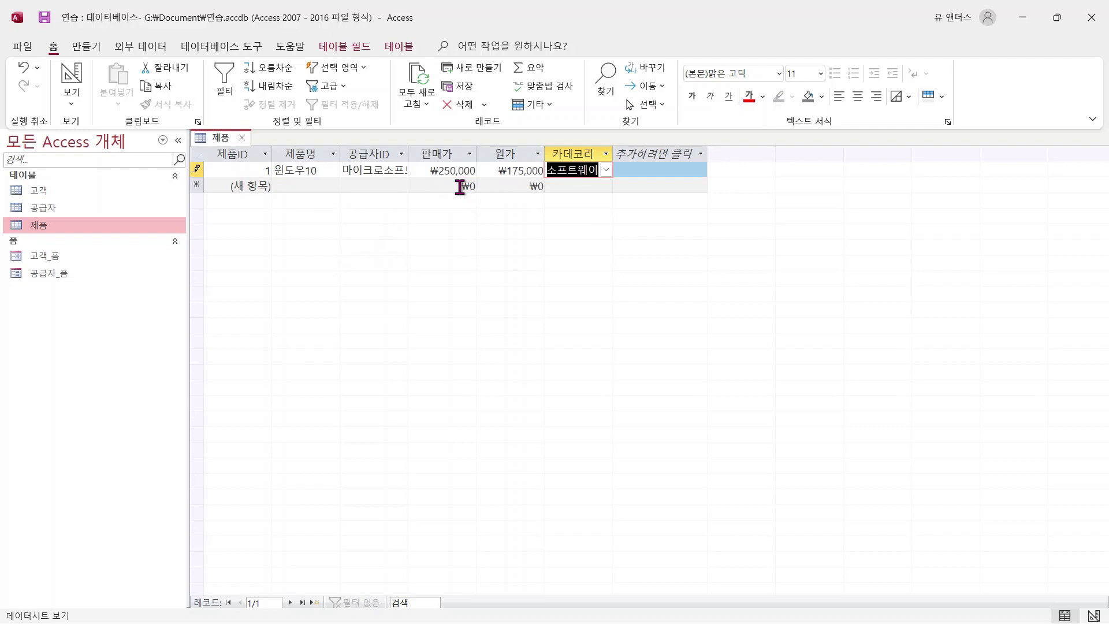
{"action": "left_click", "coordinate": [243, 139]}
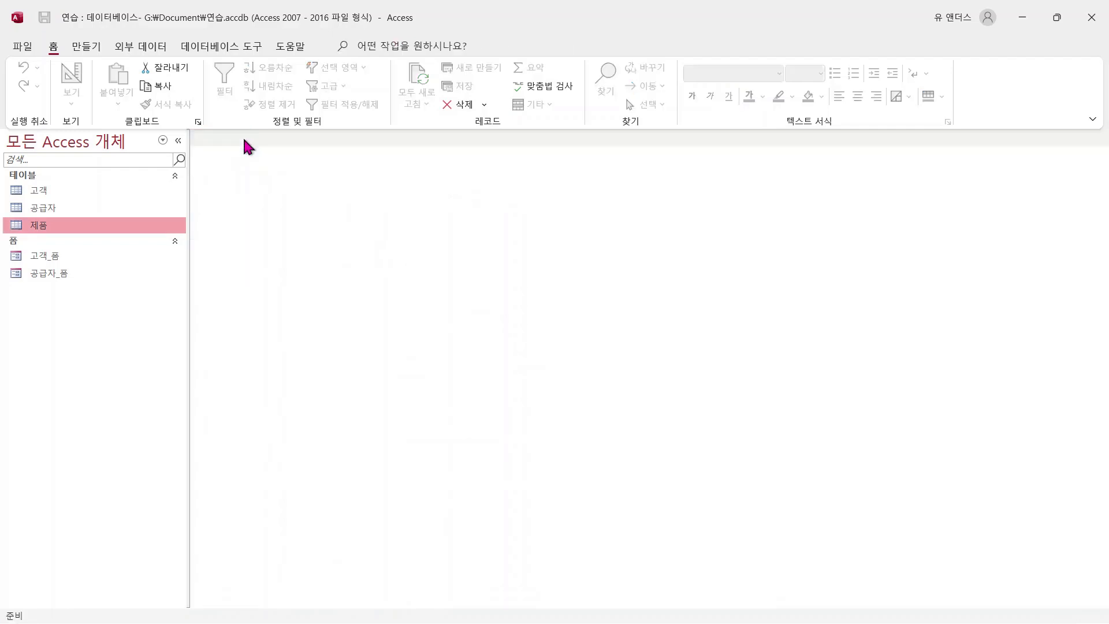
Open the 제품 table in design view and clear the 기본값 property of the 판매가 and 원가 fields.
{"action": "right_click", "coordinate": [60, 226]}
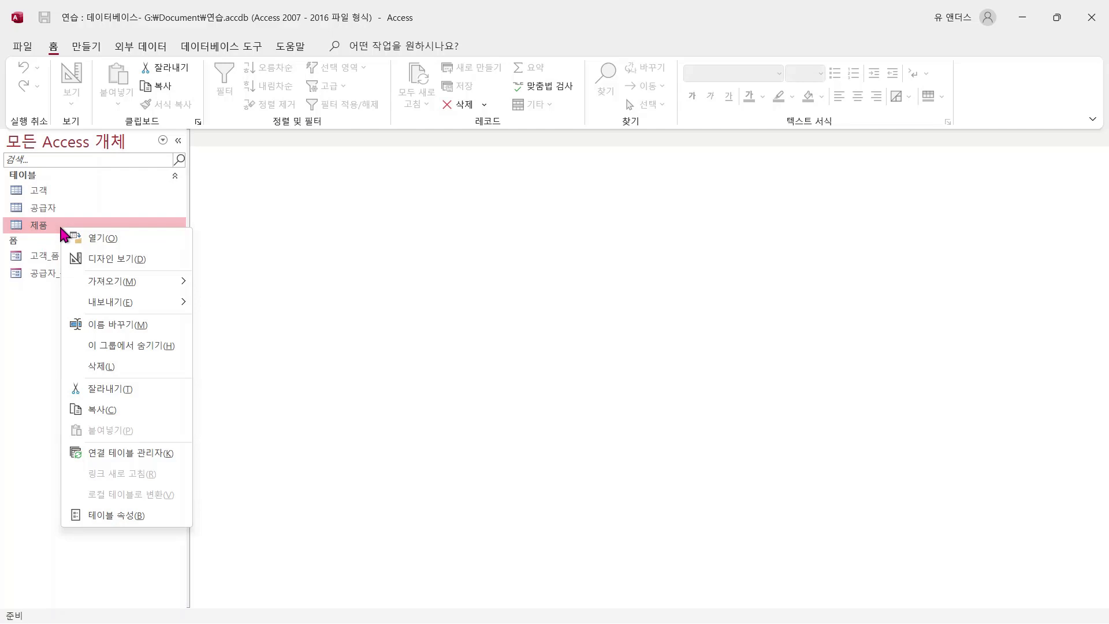
{"action": "left_click", "coordinate": [107, 256]}
{"action": "left_click", "coordinate": [280, 244]}
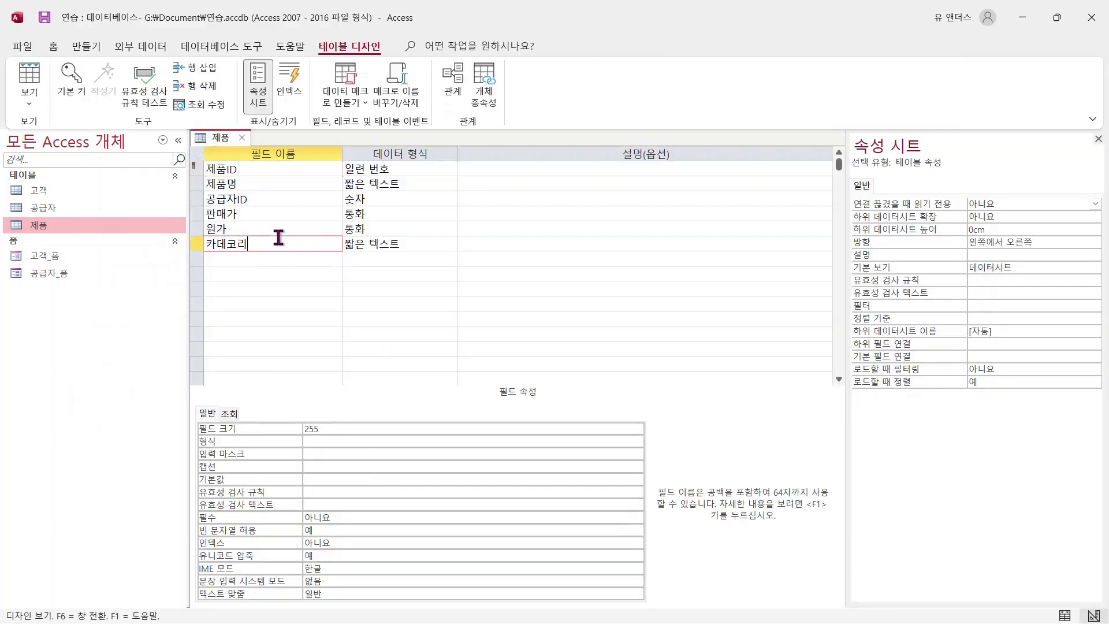
{"action": "left_click", "coordinate": [291, 225]}
{"action": "left_click", "coordinate": [337, 212]}
{"action": "left_click", "coordinate": [421, 213]}
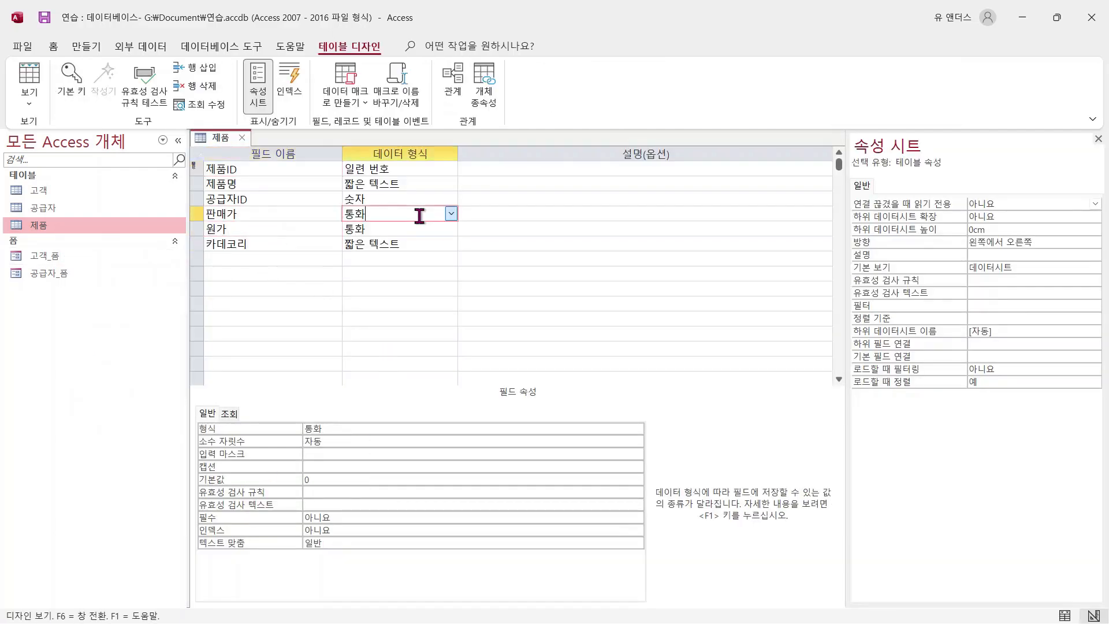
{"action": "left_click", "coordinate": [302, 480]}
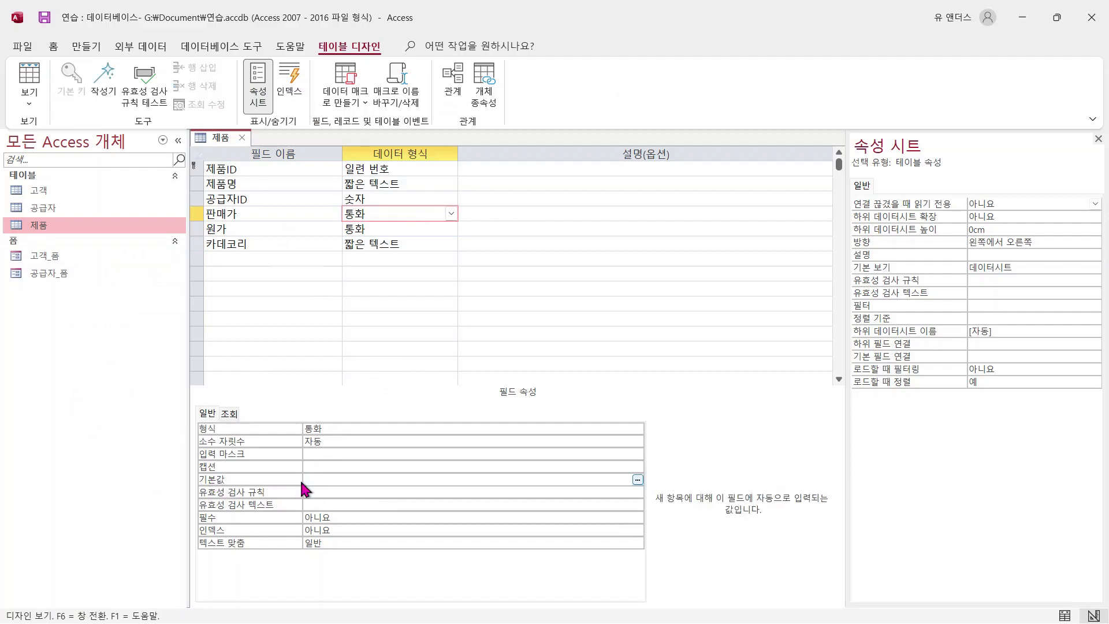
{"action": "left_click", "coordinate": [400, 228]}
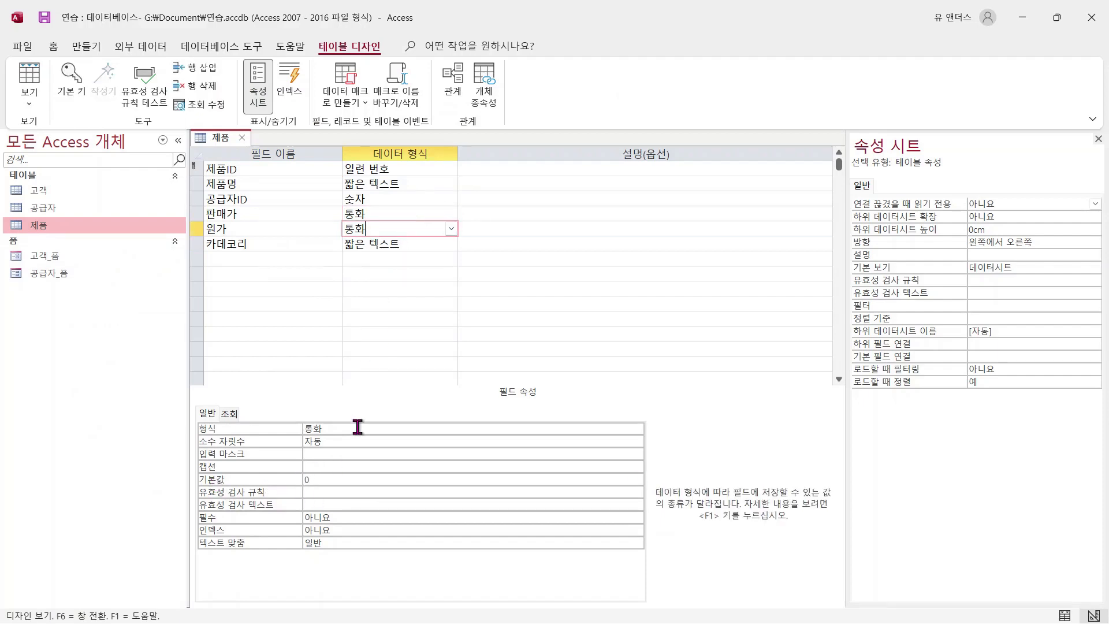
{"action": "left_click", "coordinate": [315, 480]}
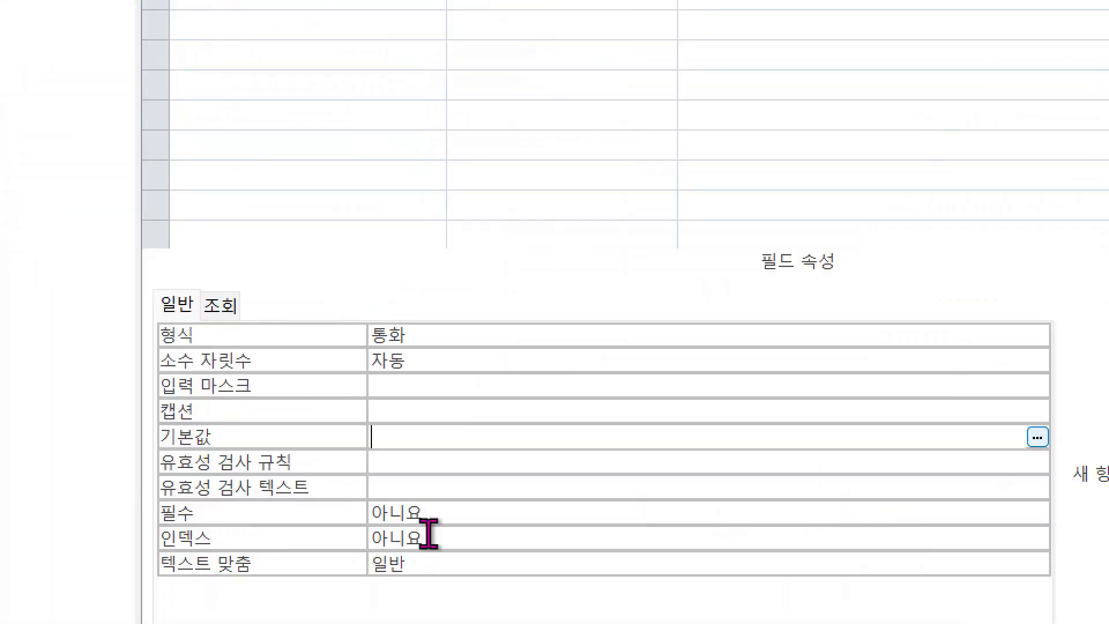
Try 예 for the 원가 field's 필수 property and set it back to 아니요.
{"action": "left_click", "coordinate": [371, 519]}
{"action": "left_click", "coordinate": [1038, 513]}
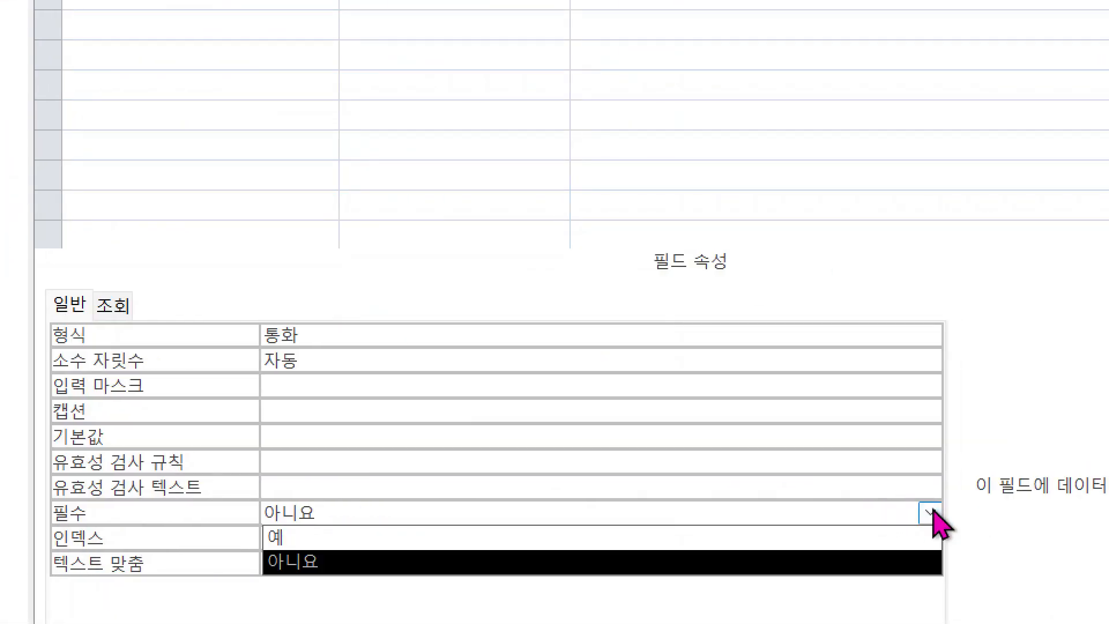
{"action": "left_click", "coordinate": [855, 537]}
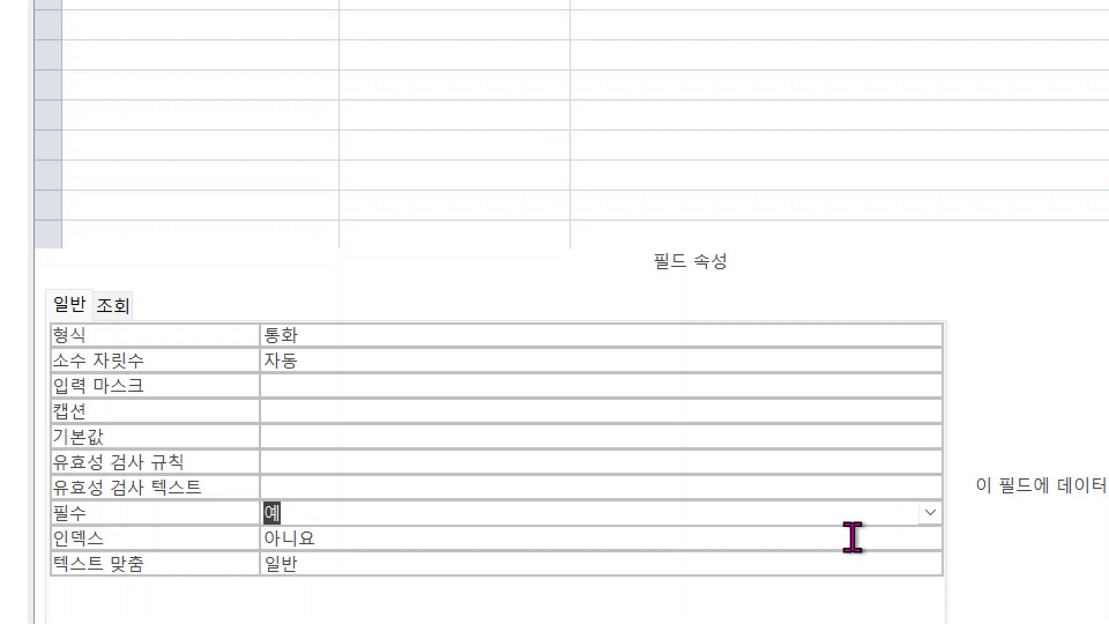
{"action": "left_click", "coordinate": [931, 513]}
{"action": "left_click", "coordinate": [788, 564]}
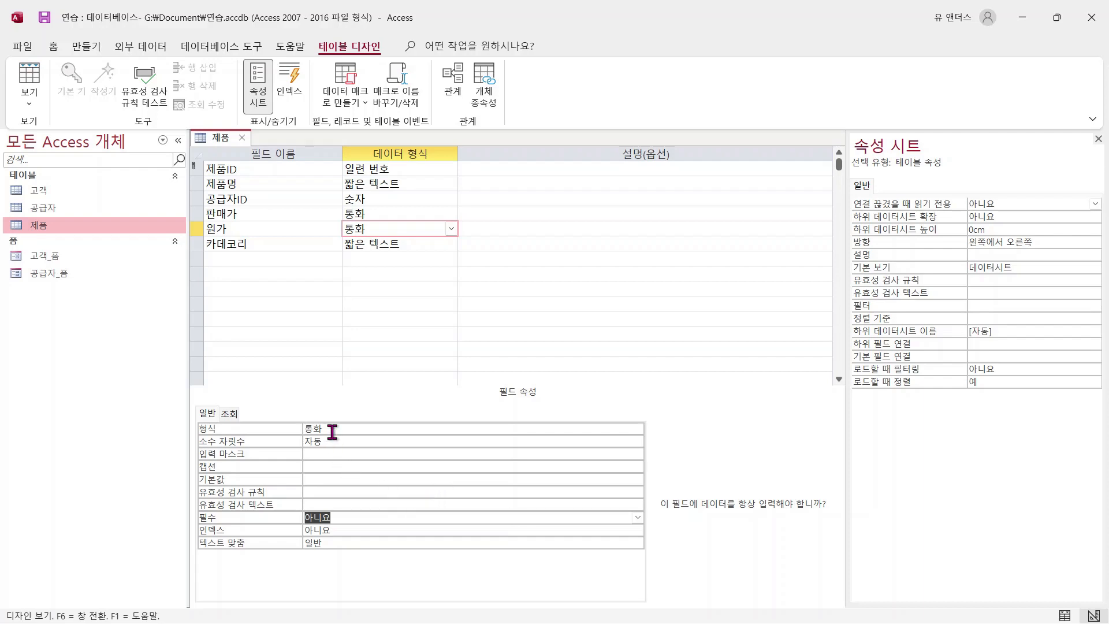
Close the 제품 table's design and save the changes.
{"action": "left_click", "coordinate": [242, 137]}
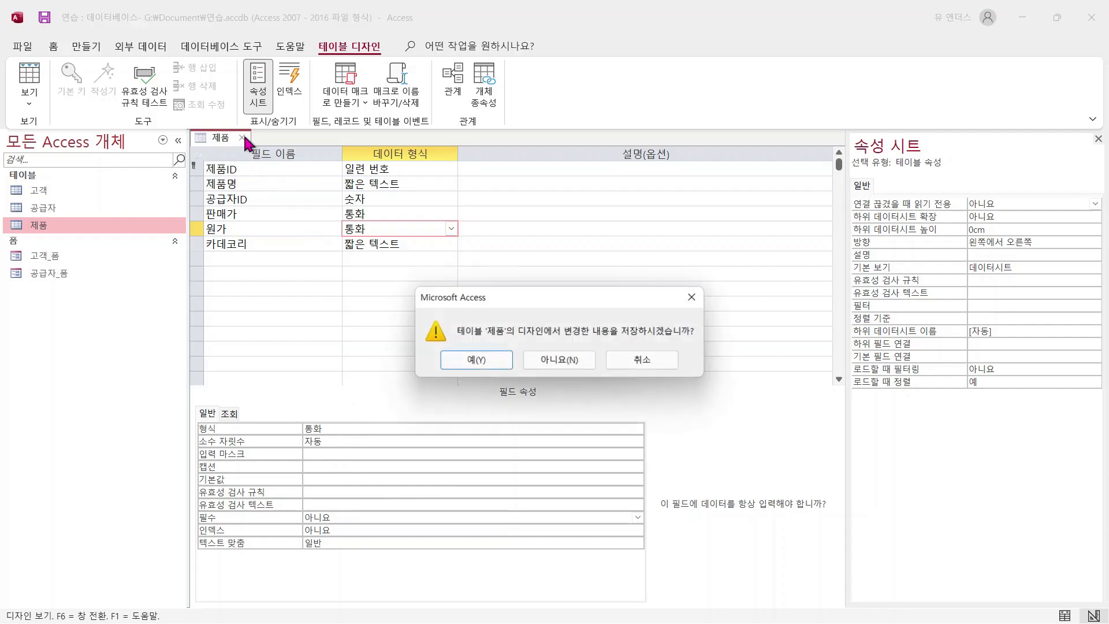
{"action": "left_click", "coordinate": [454, 361]}
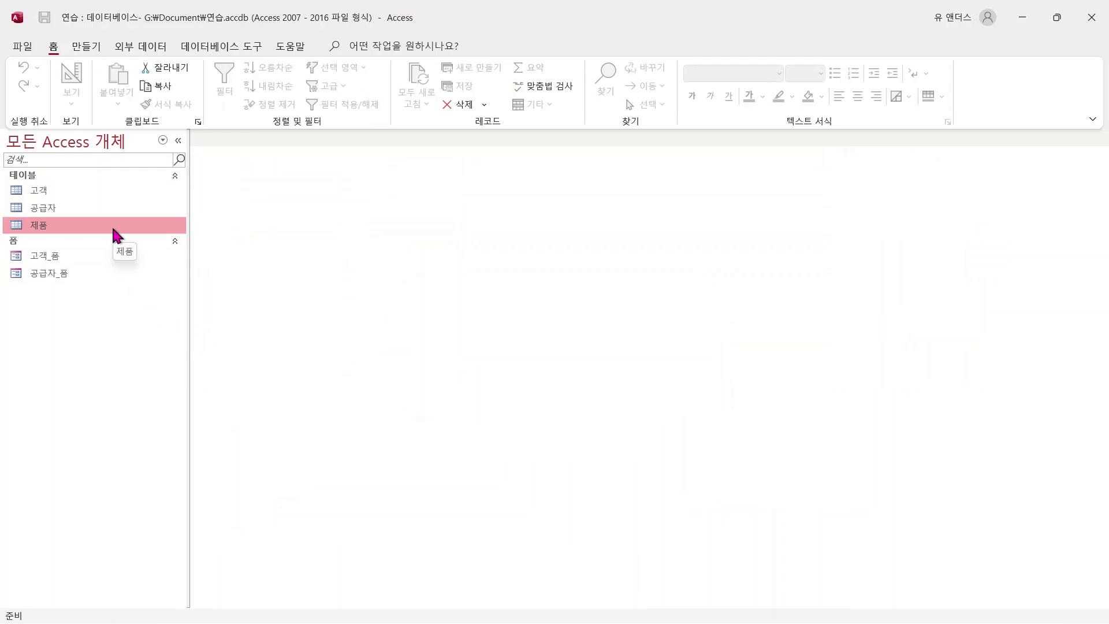
Create a form from the 제품 table and save it under the name 제품_폼.
{"action": "left_click", "coordinate": [85, 46]}
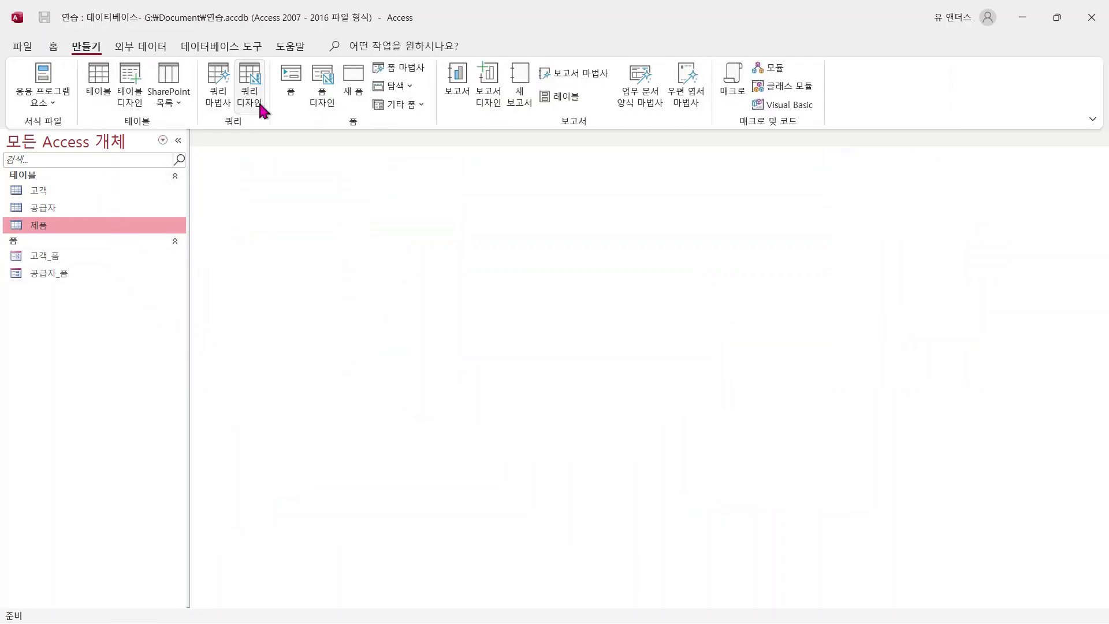
{"action": "left_click", "coordinate": [301, 81]}
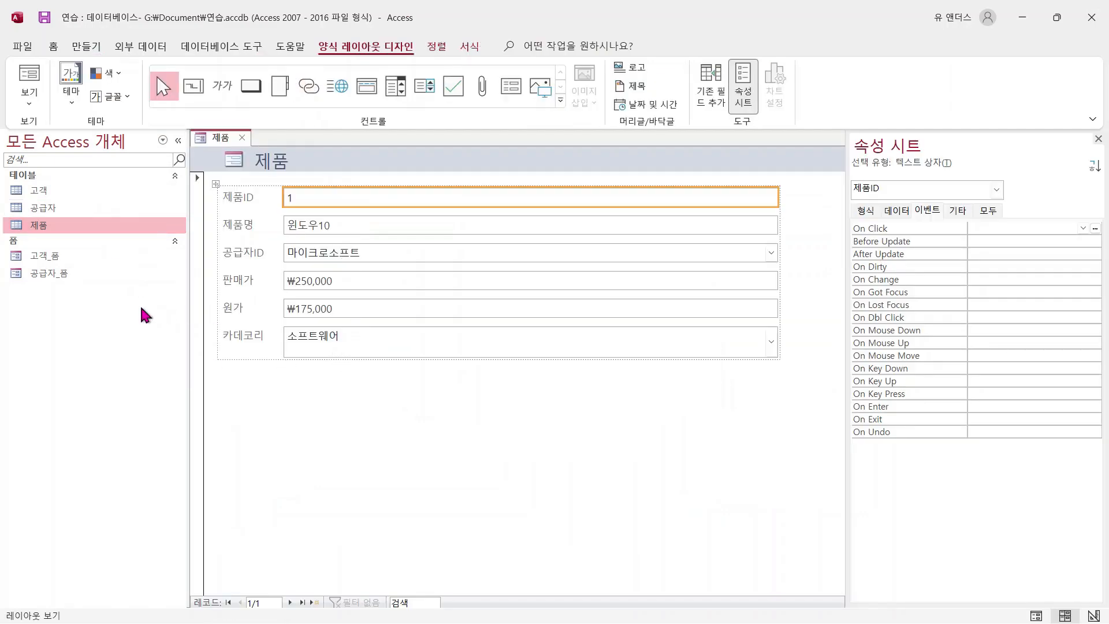
{"action": "left_click", "coordinate": [242, 138]}
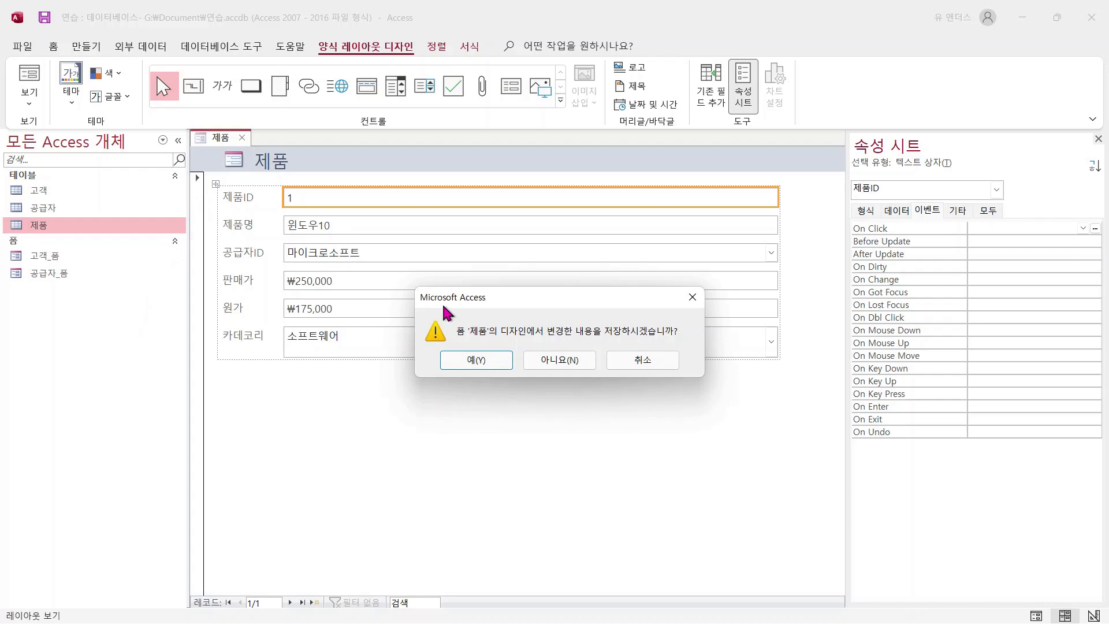
{"action": "left_click", "coordinate": [475, 360]}
{"action": "left_click", "coordinate": [491, 222]}
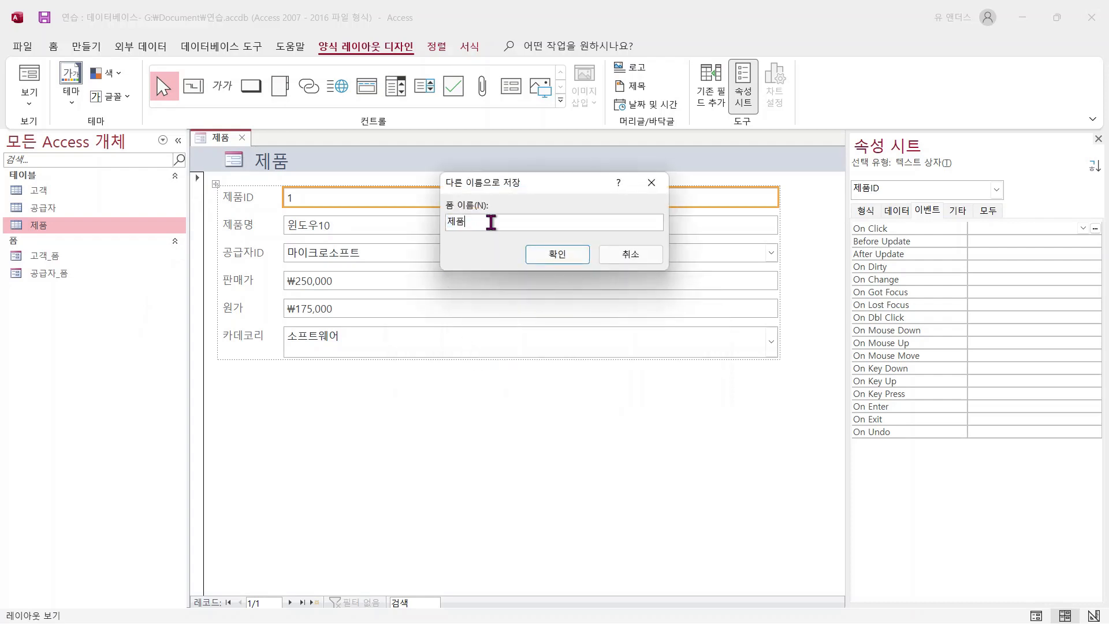
{"action": "type", "text": "_폼"}
{"action": "left_click", "coordinate": [571, 255]}
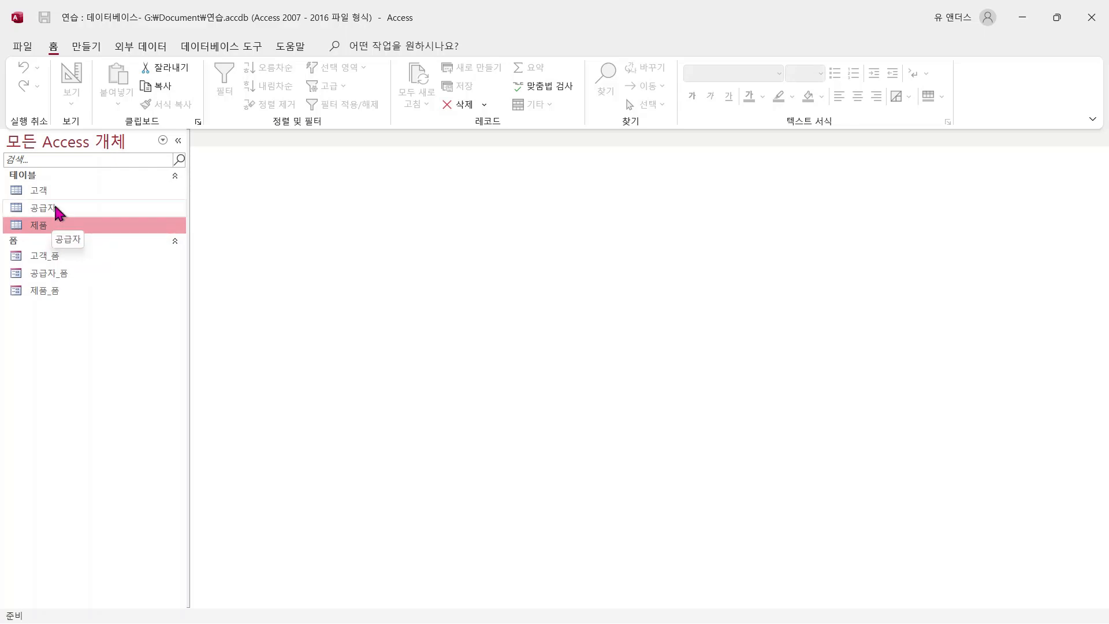
Open the 제품 table and add a 윈도우11 record with 마이크로소프트 as its supplier.
{"action": "double_click", "coordinate": [39, 231]}
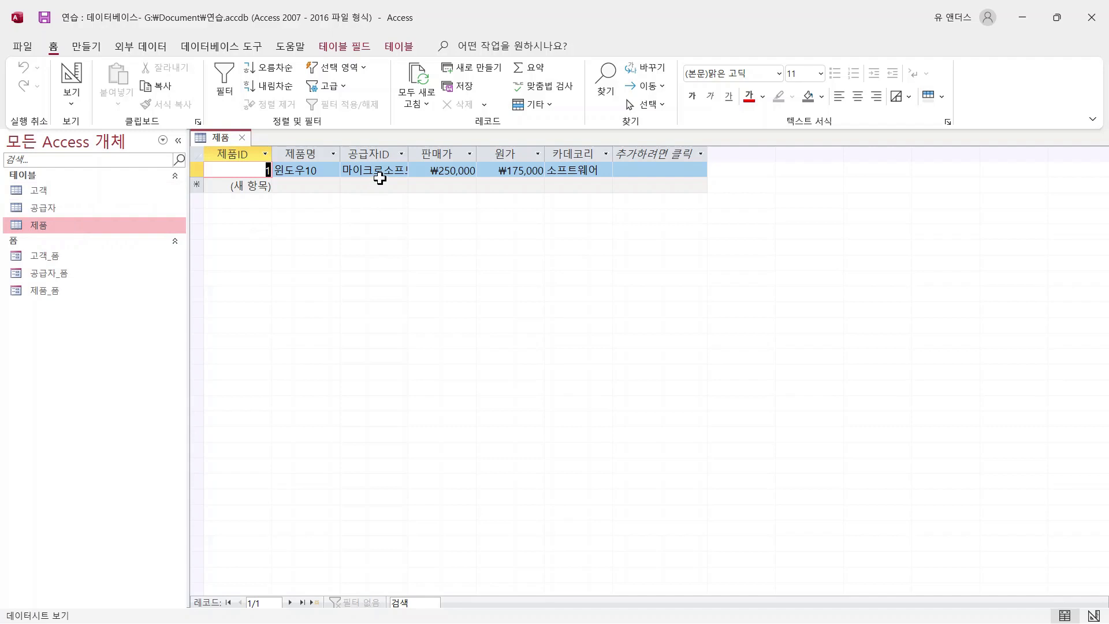
{"action": "left_click", "coordinate": [309, 188]}
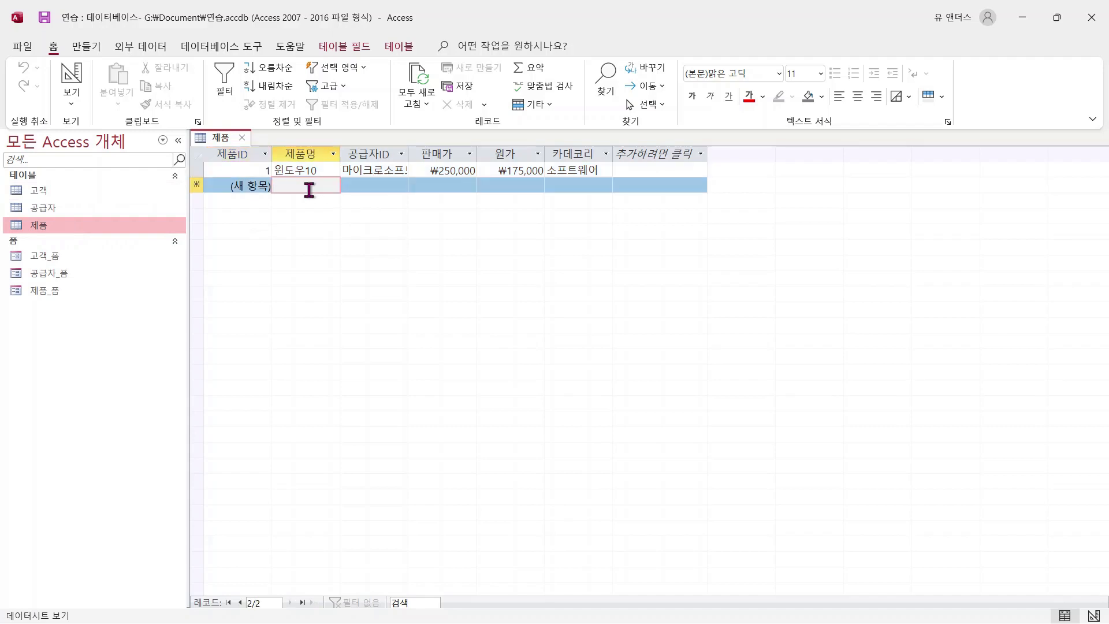
{"action": "type", "text": "윈도우10"}
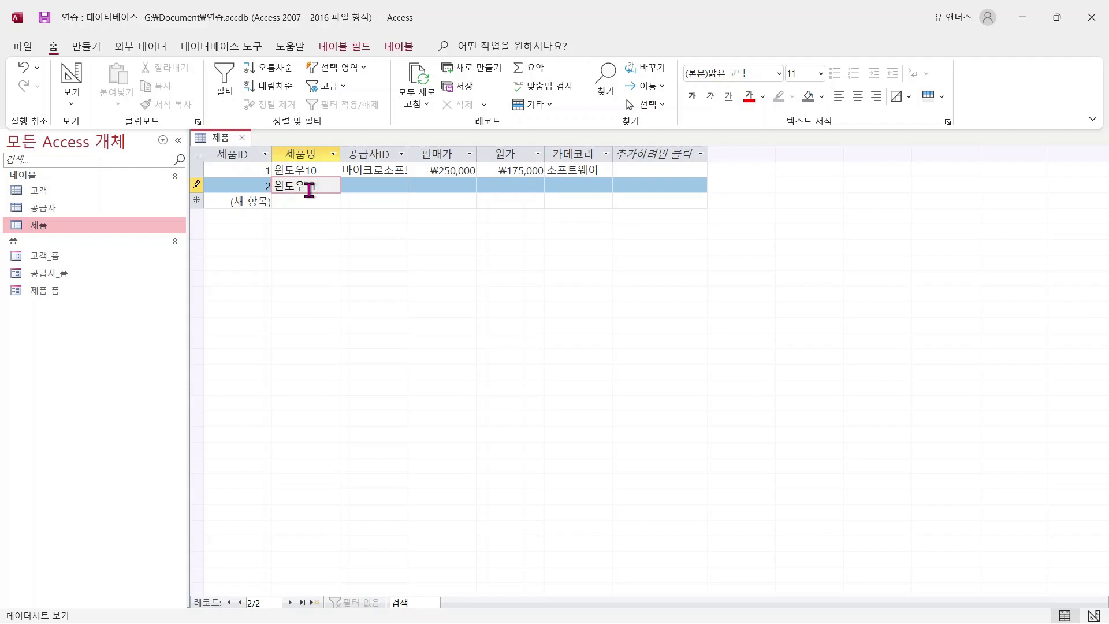
{"action": "key", "text": "Tab"}
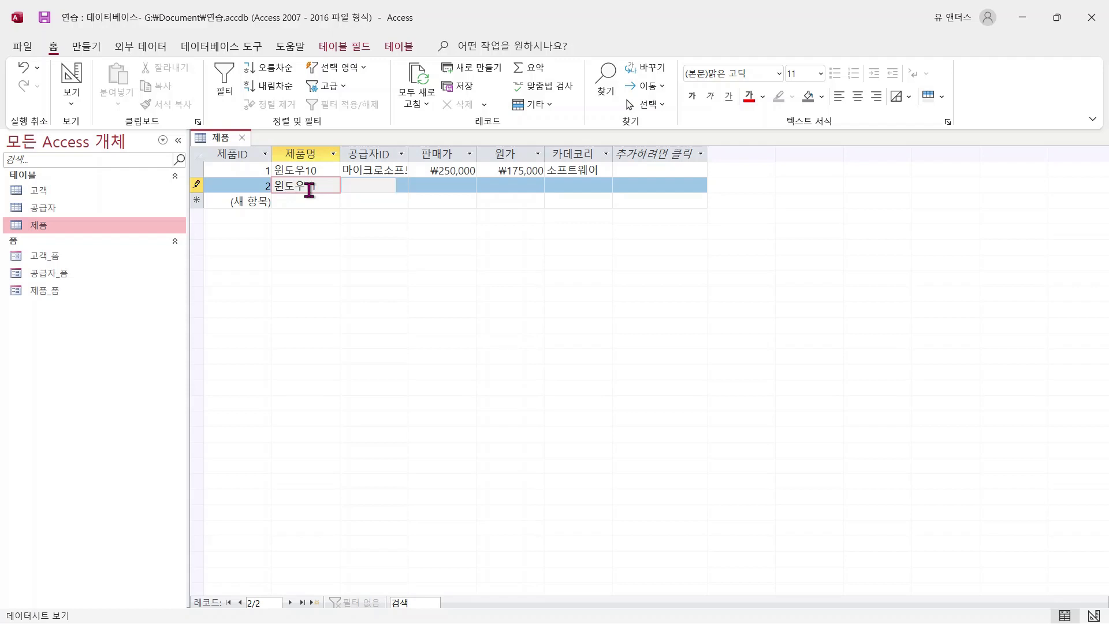
{"action": "left_click", "coordinate": [400, 185]}
{"action": "left_click", "coordinate": [364, 199]}
Enter 350000 as the 판매가 and 250000 as the 원가 of the 윈도우11 record.
{"action": "left_click", "coordinate": [433, 185]}
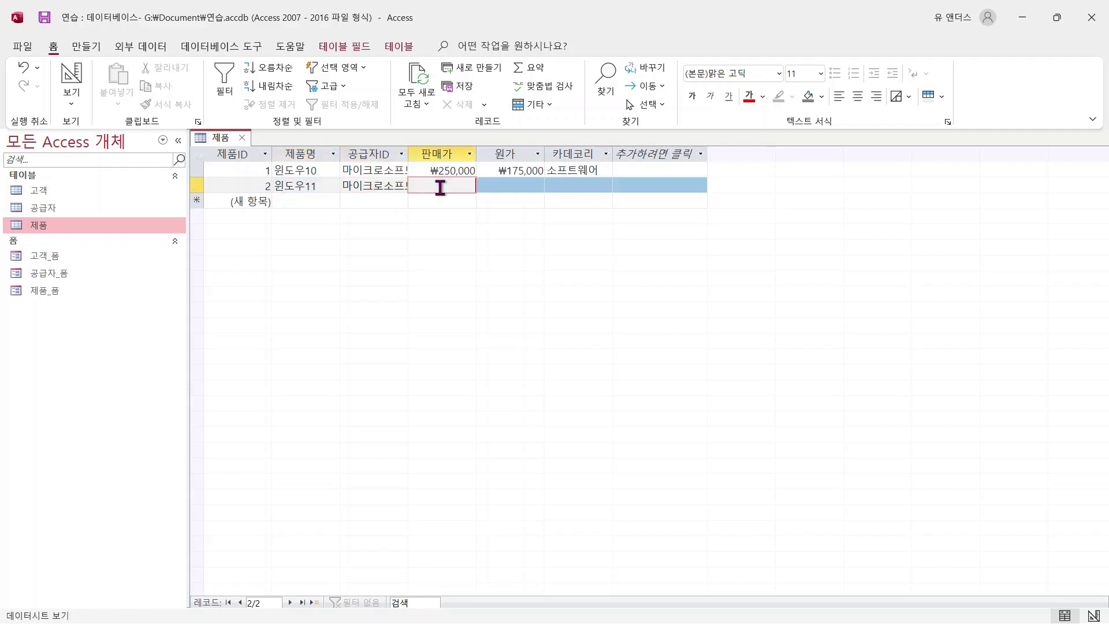
{"action": "type", "text": "3500000"}
{"action": "key", "text": "Tab"}
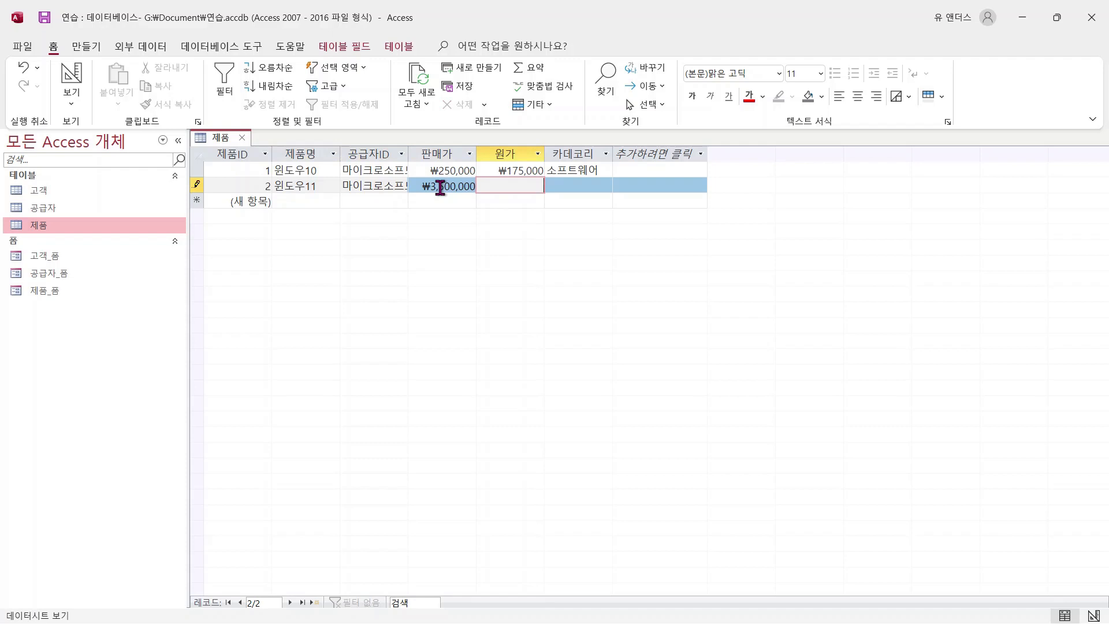
{"action": "left_click_drag", "start_coordinate": [422, 185], "coordinate": [478, 189]}
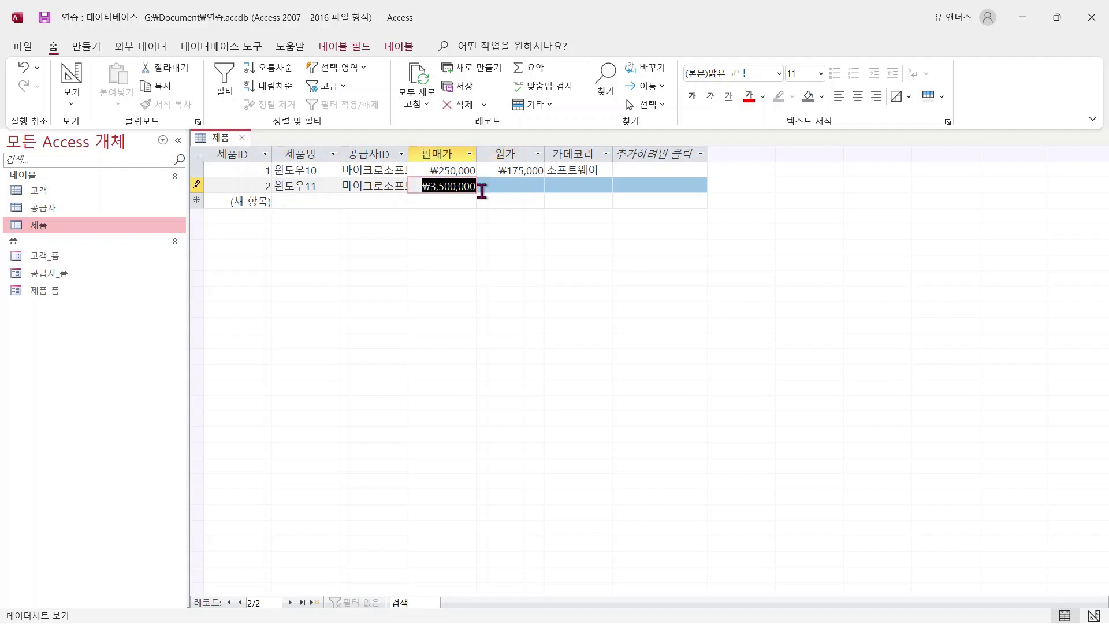
{"action": "type", "text": "350,000"}
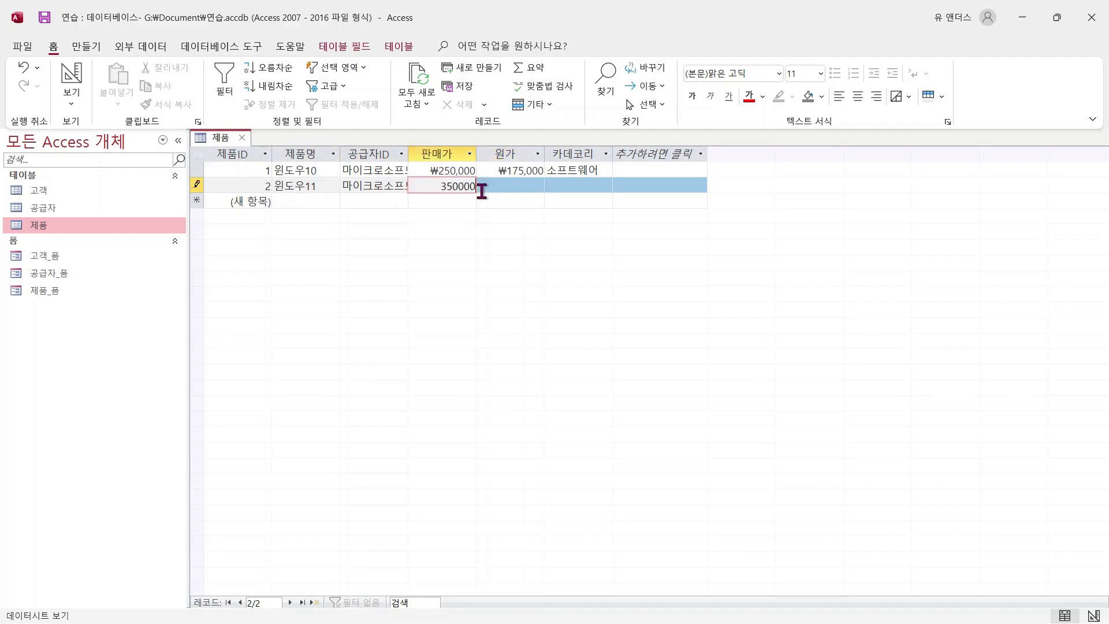
{"action": "left_click", "coordinate": [510, 187]}
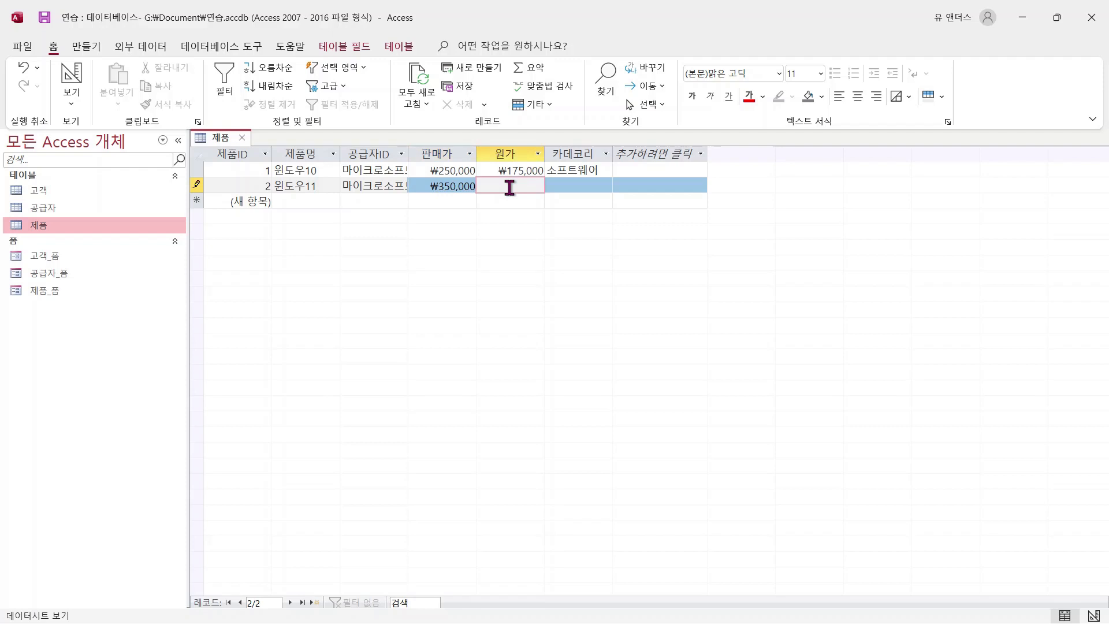
{"action": "type", "text": "250,000"}
{"action": "key", "text": "Tab"}
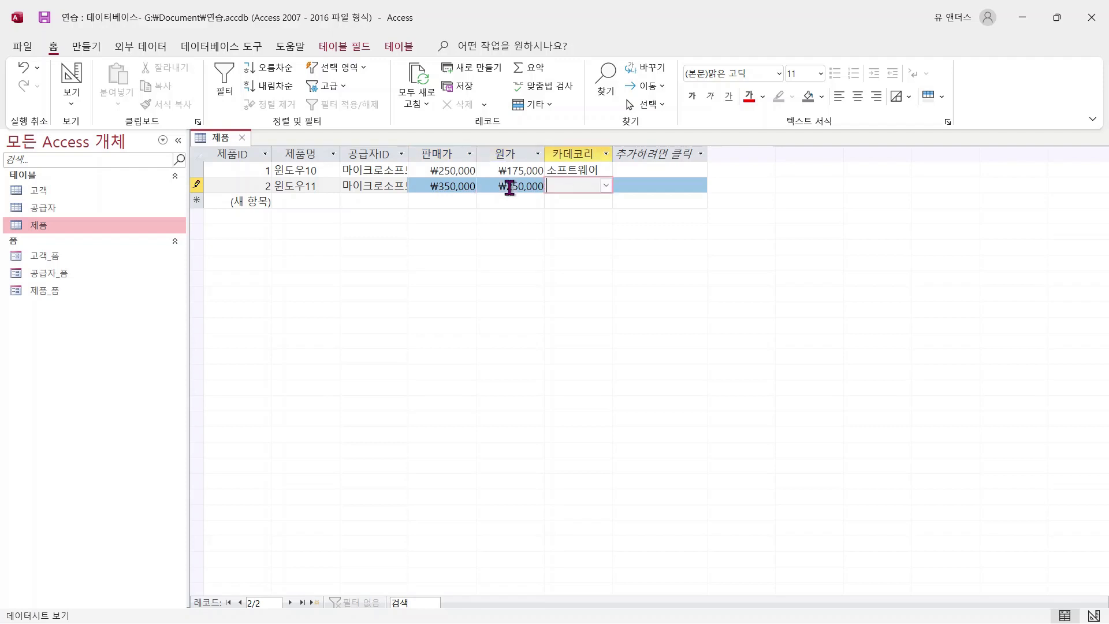
Choose 소프트웨어 as the 윈도우11 record's 카데코리 and close the 제품 table.
{"action": "left_click", "coordinate": [606, 185]}
{"action": "left_click", "coordinate": [598, 217]}
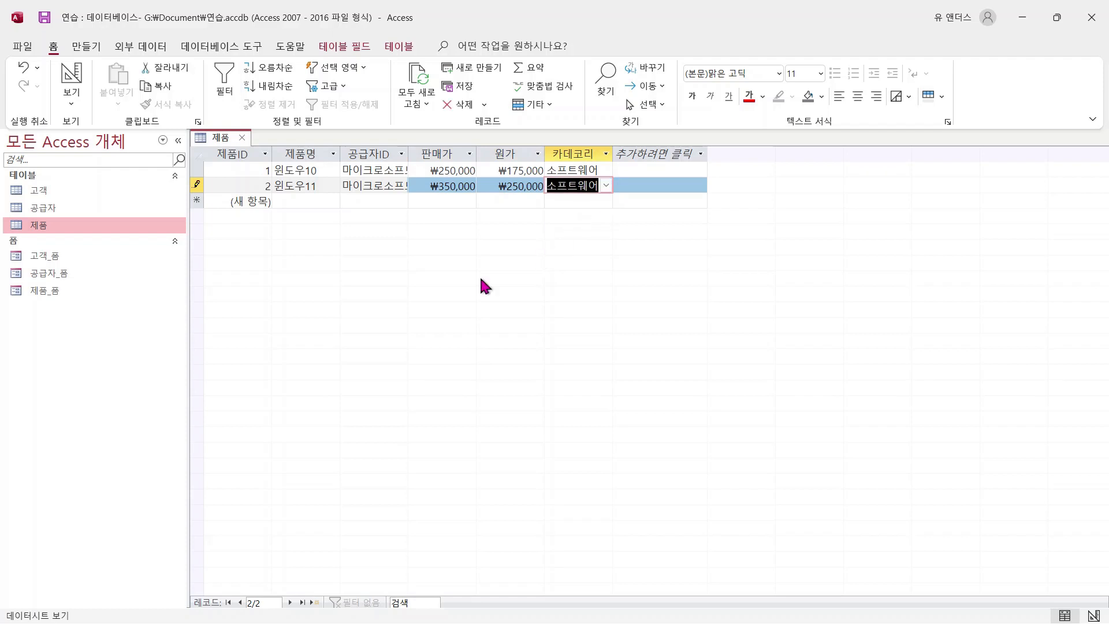
{"action": "left_click", "coordinate": [243, 138]}
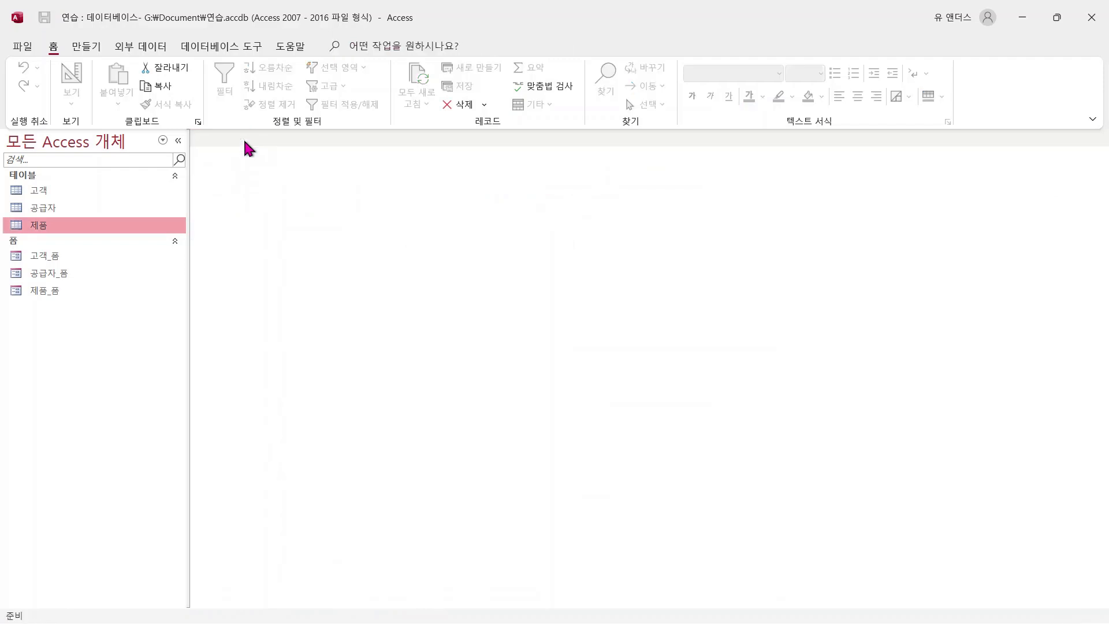
Widen the 공급자ID column in the 제품 table and the 업체명 column in the 공급자 table so the supplier name fits.
{"action": "double_click", "coordinate": [71, 226]}
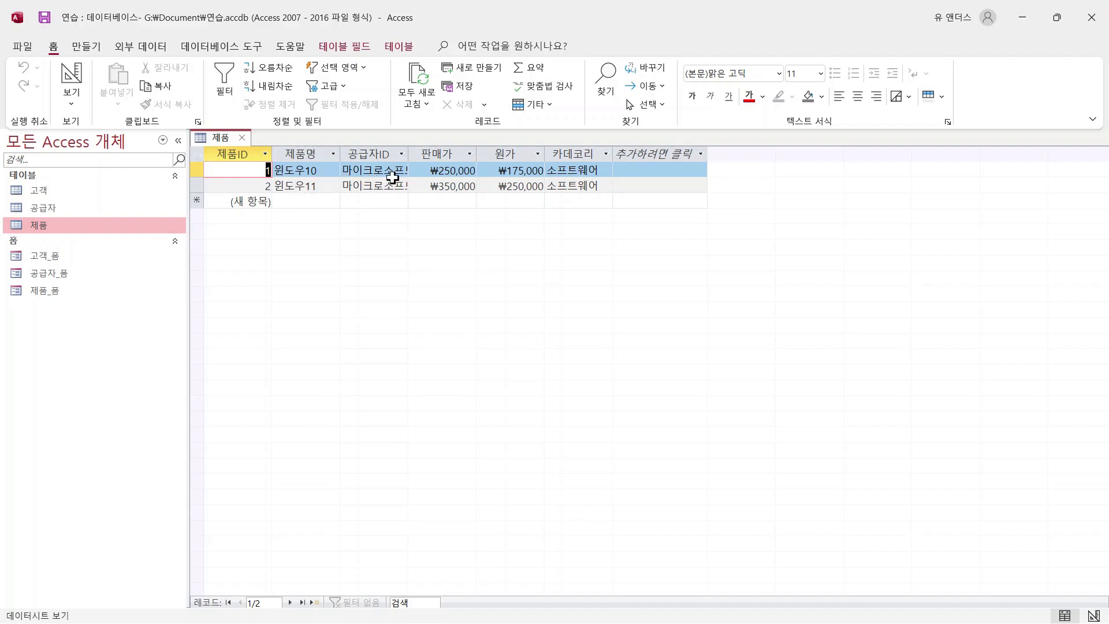
{"action": "left_click_drag", "start_coordinate": [409, 153], "coordinate": [452, 154]}
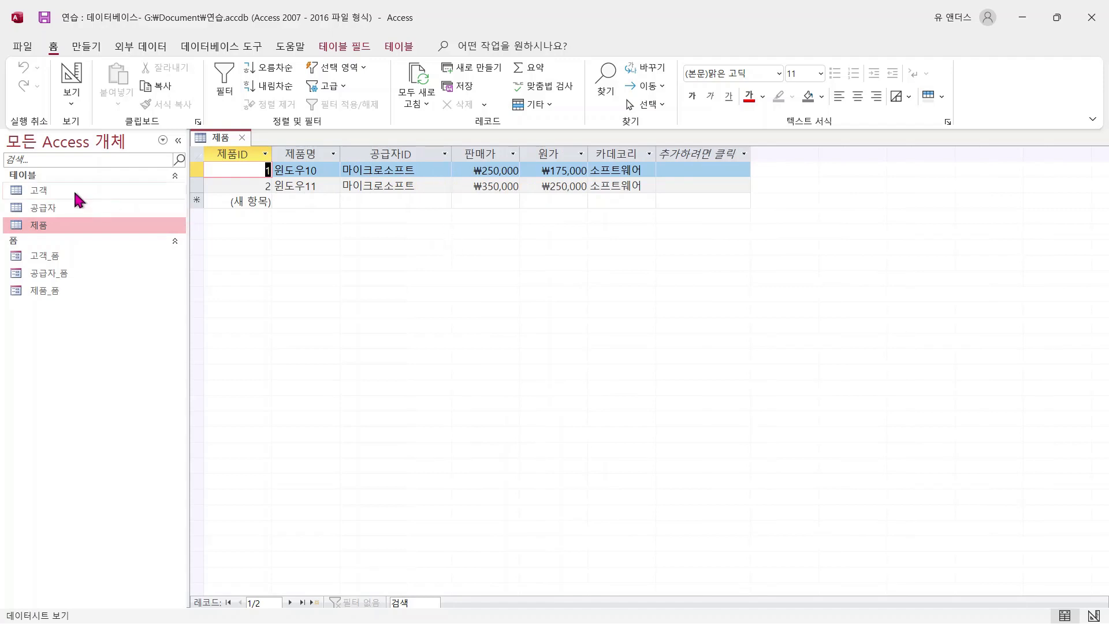
{"action": "left_click", "coordinate": [65, 208]}
{"action": "double_click", "coordinate": [64, 209]}
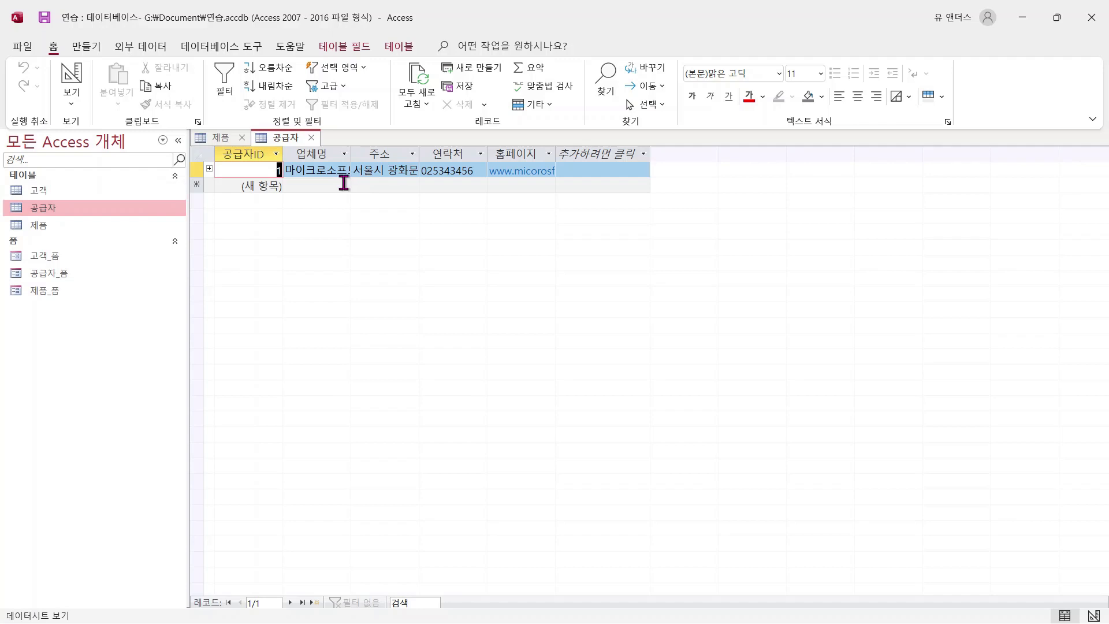
{"action": "left_click_drag", "start_coordinate": [351, 154], "coordinate": [371, 155]}
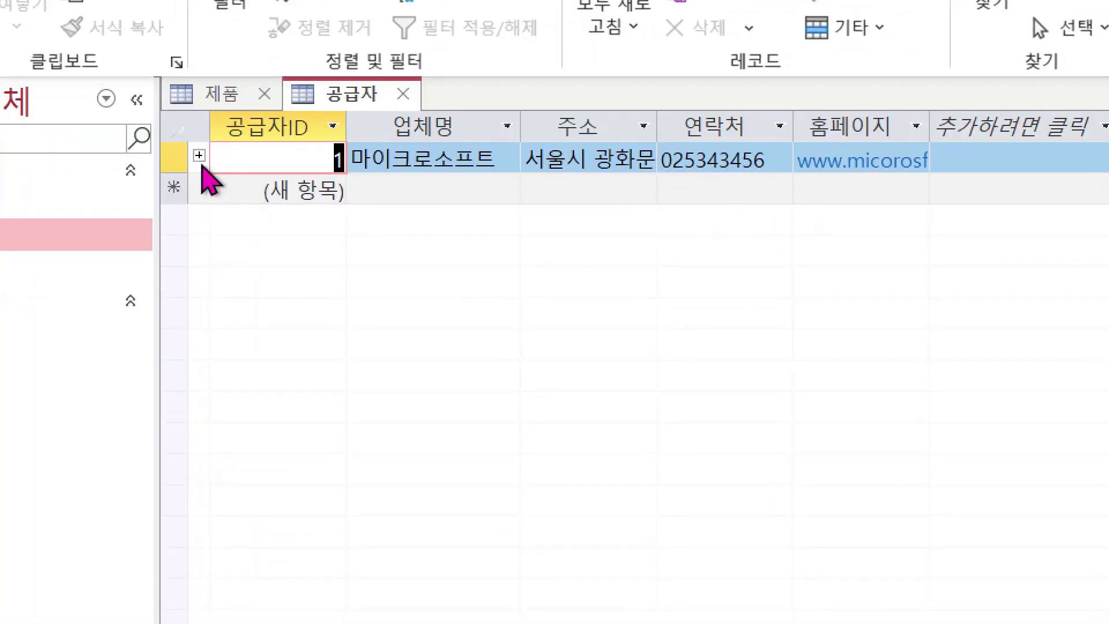
Inspect the 마이크로소프트 supplier's related product records, and close the 공급자 and 제품 tables with their layout changes saved.
{"action": "left_click", "coordinate": [200, 156]}
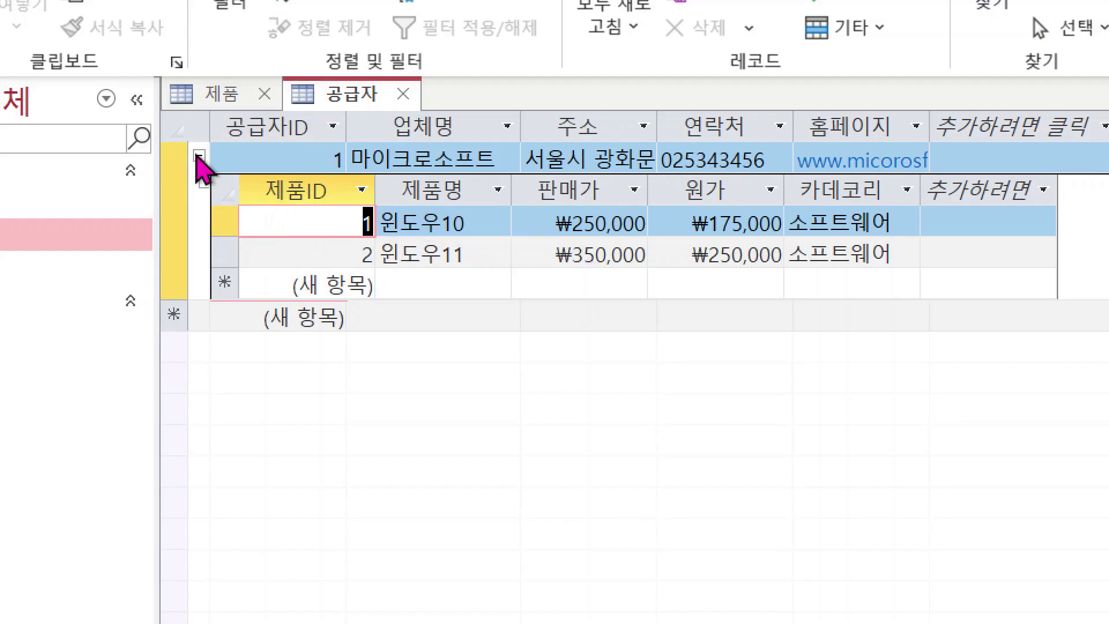
{"action": "left_click", "coordinate": [199, 156]}
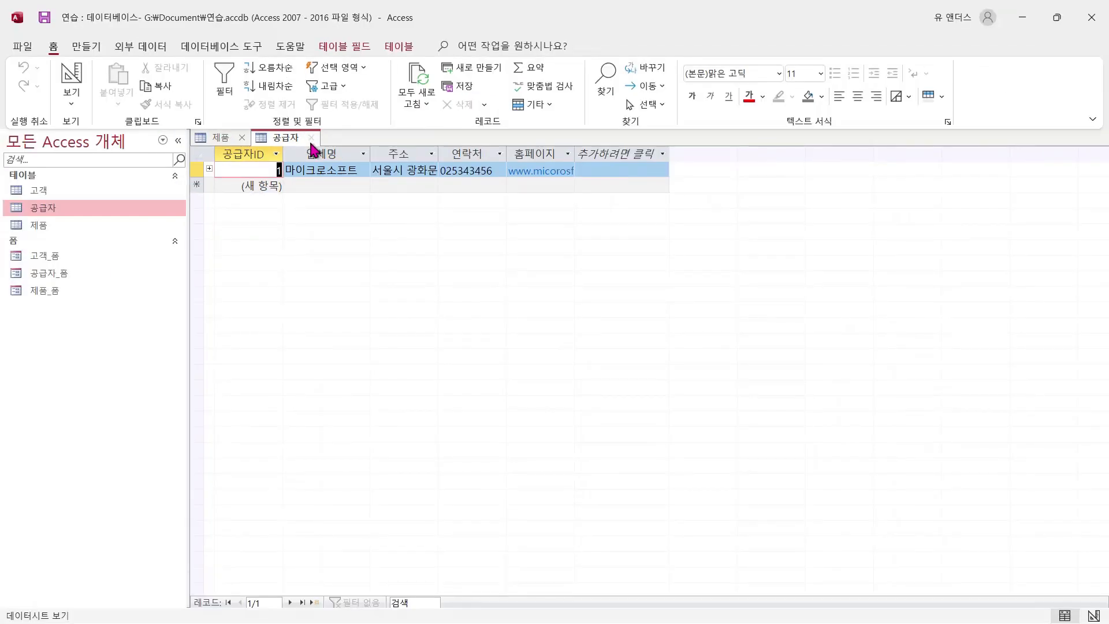
{"action": "left_click", "coordinate": [402, 94]}
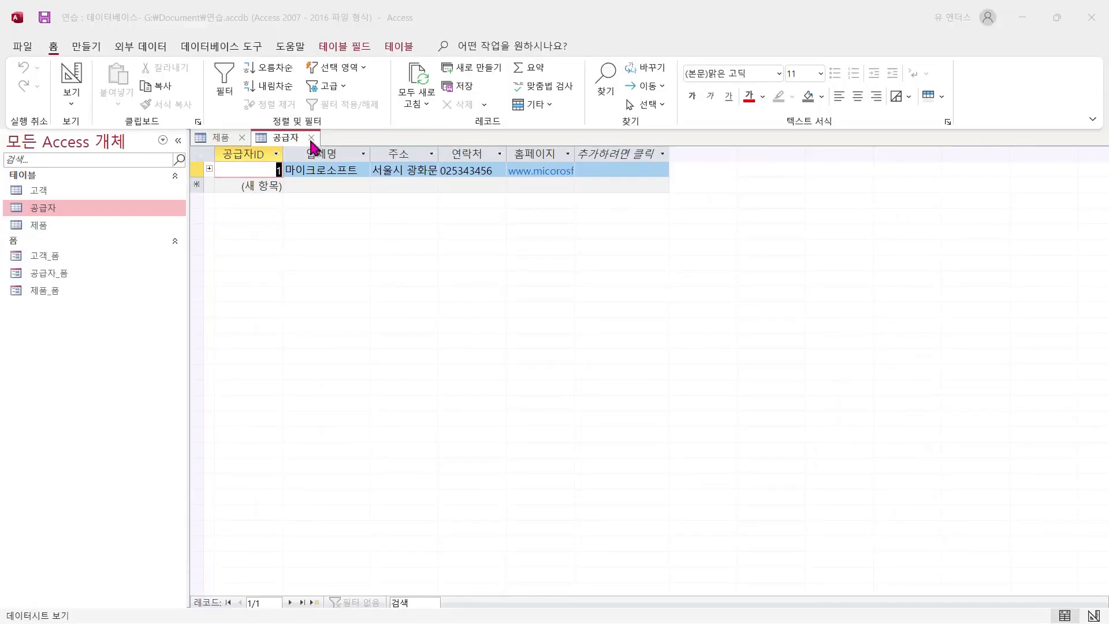
{"action": "left_click", "coordinate": [475, 361]}
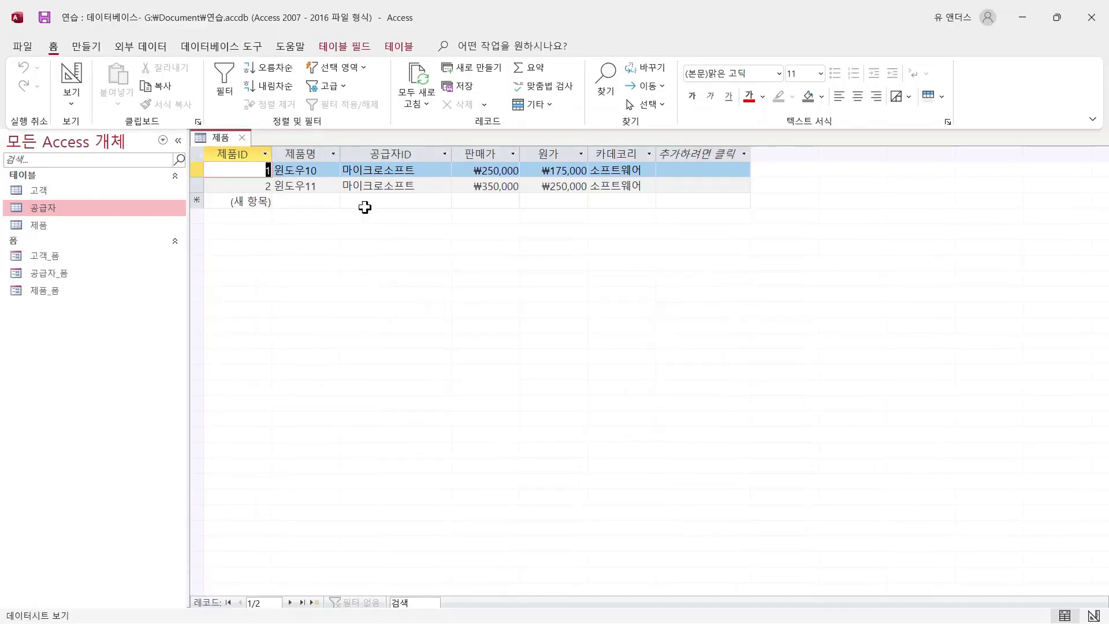
{"action": "left_click", "coordinate": [242, 137]}
{"action": "left_click", "coordinate": [484, 358]}
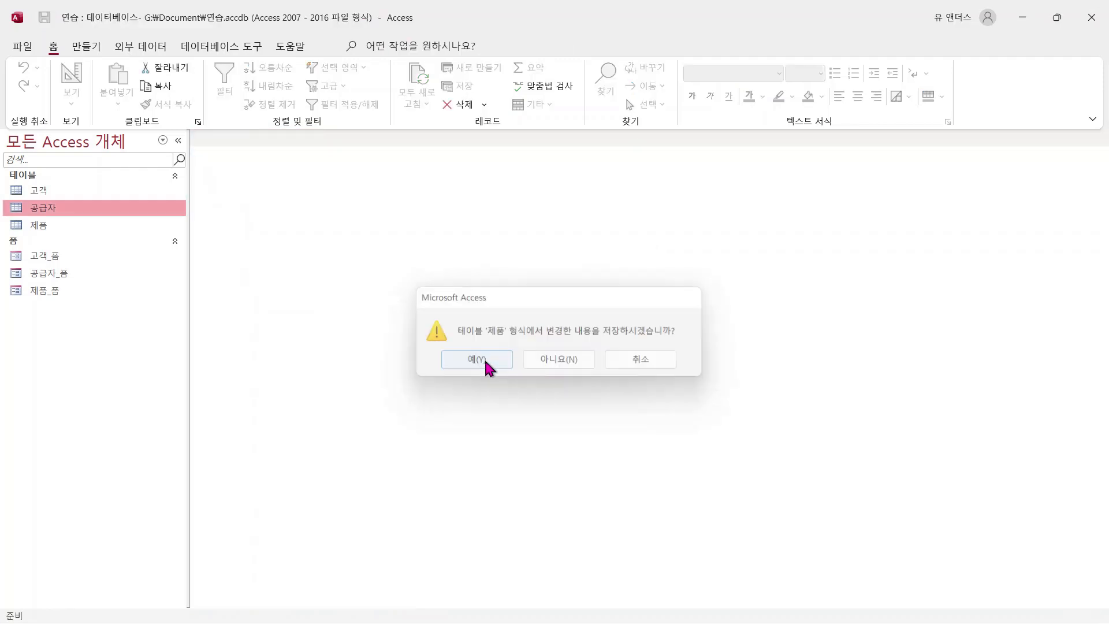
Open the database relationships and move the 제품 table farther away from the 공급자 table.
{"action": "left_click", "coordinate": [212, 47]}
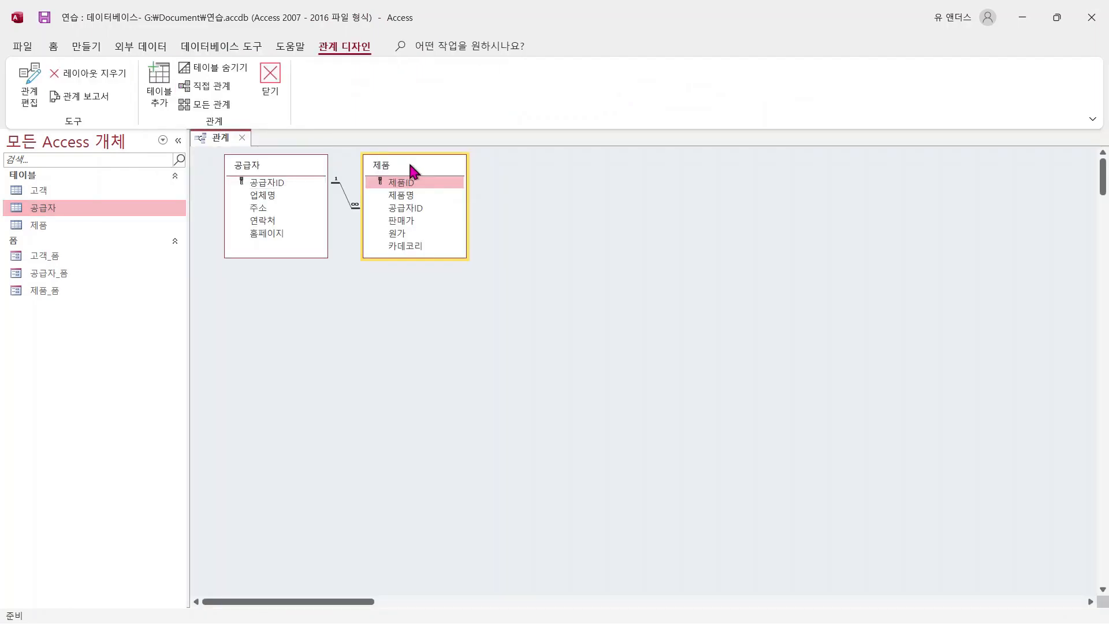
{"action": "left_click_drag", "start_coordinate": [400, 168], "coordinate": [439, 167]}
{"action": "left_click", "coordinate": [351, 193]}
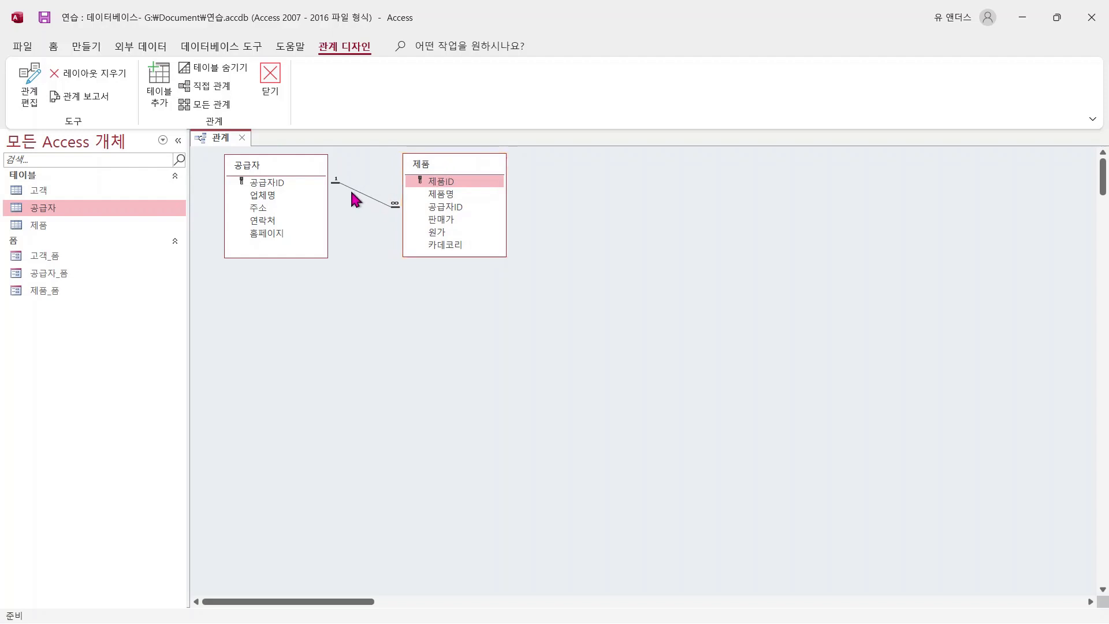
Check the settings of the 공급자ID relationship between 공급자 and 제품, and close the relationships with the layout saved.
{"action": "left_click", "coordinate": [343, 185]}
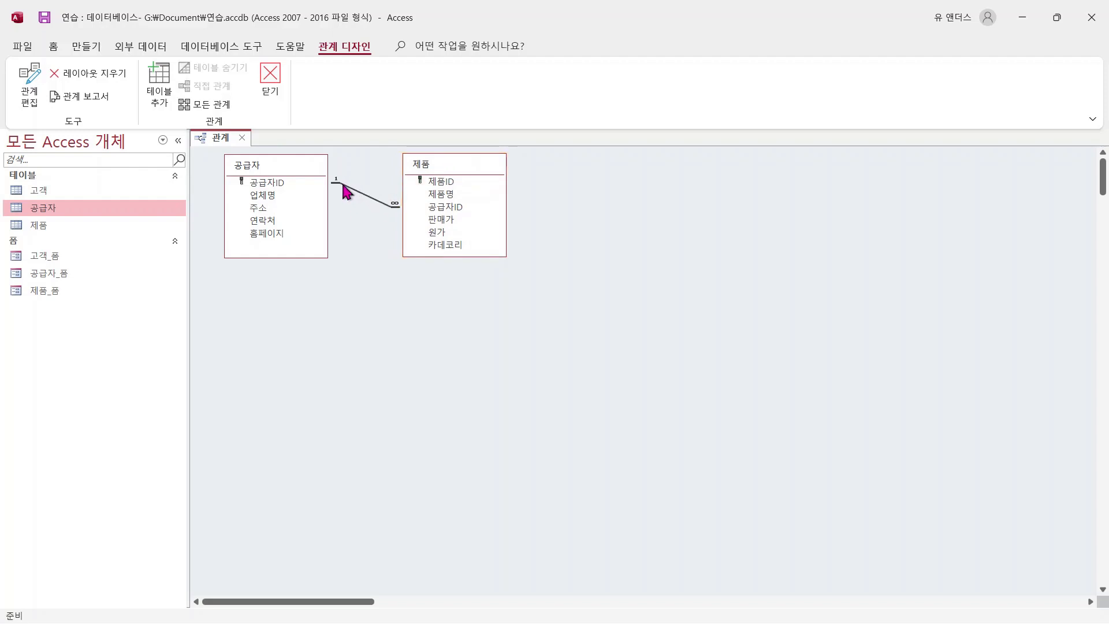
{"action": "left_click", "coordinate": [295, 186]}
{"action": "double_click", "coordinate": [367, 202]}
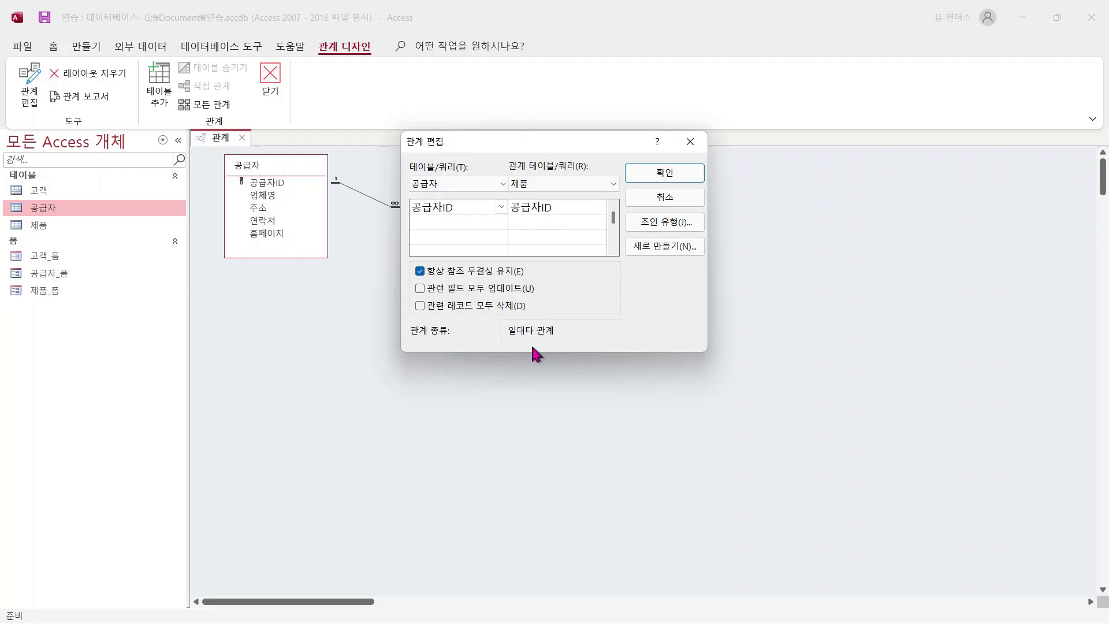
{"action": "left_click", "coordinate": [667, 175]}
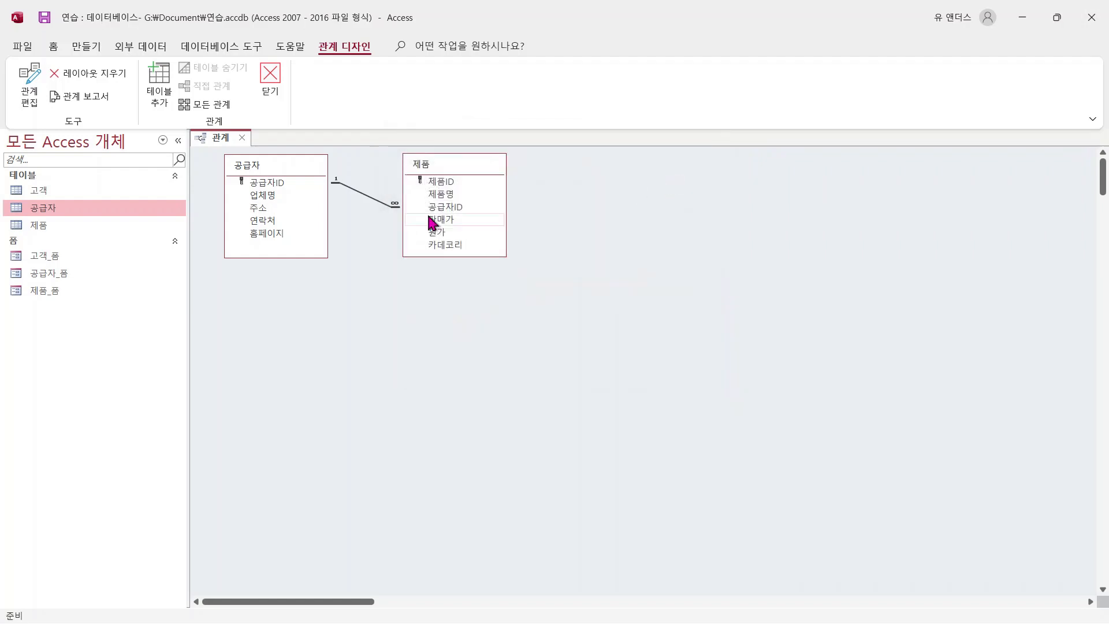
{"action": "left_click", "coordinate": [242, 138]}
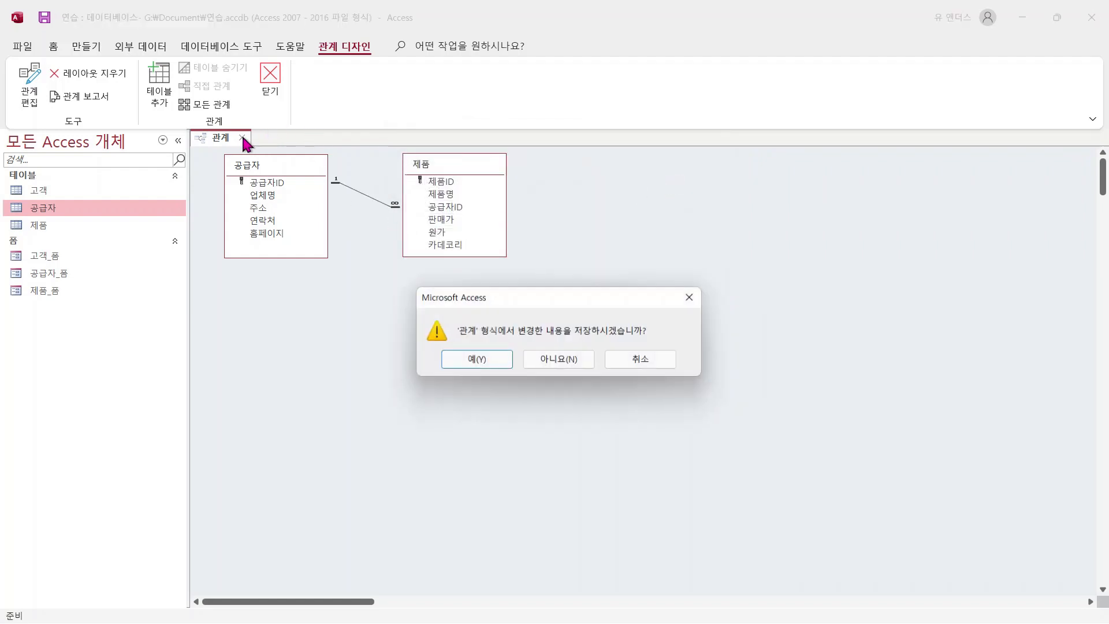
{"action": "left_click", "coordinate": [504, 361]}
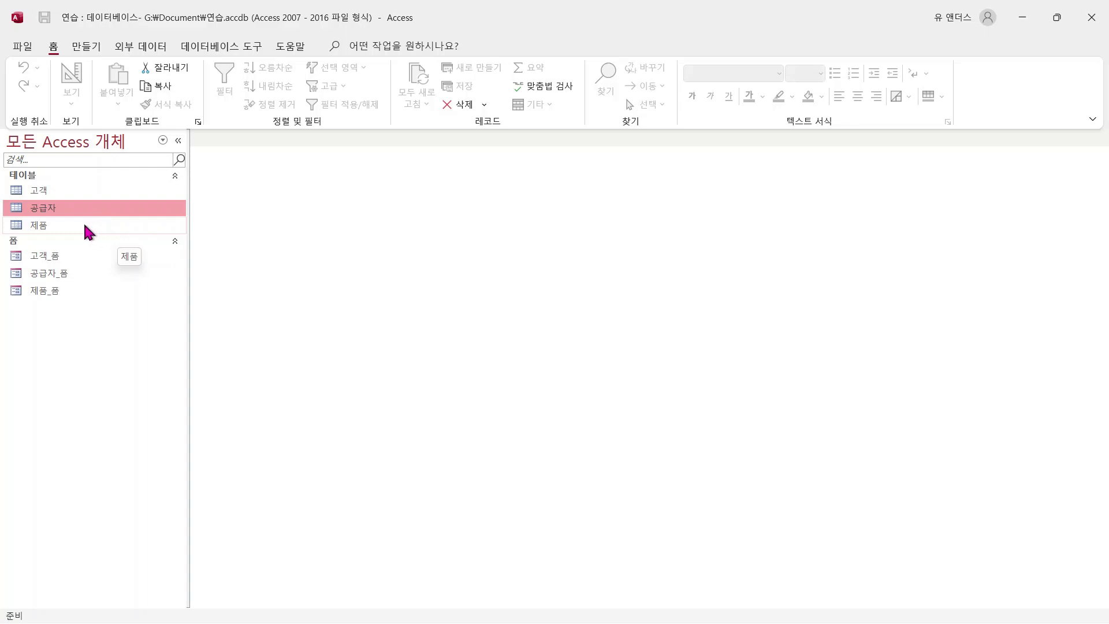
{"action": "left_click", "coordinate": [85, 227]}
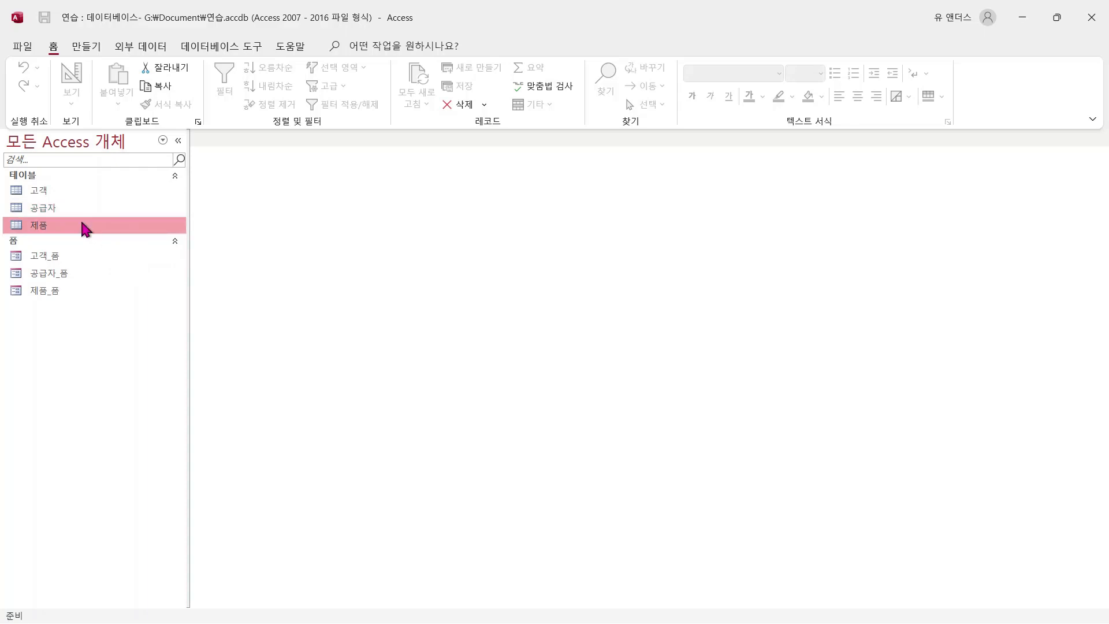
{"action": "double_click", "coordinate": [90, 211]}
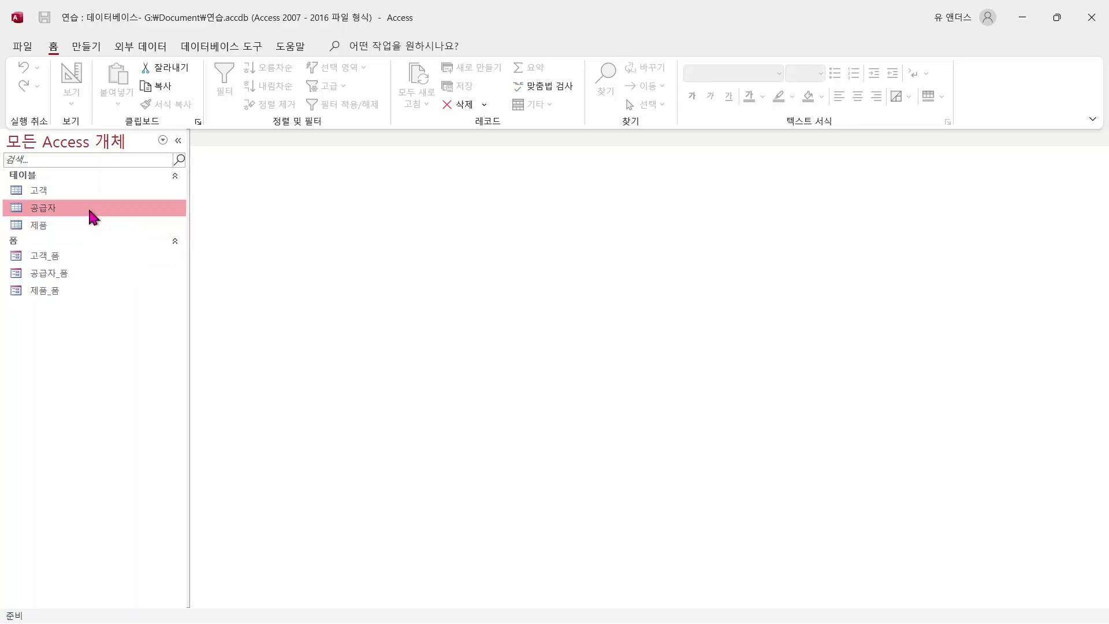